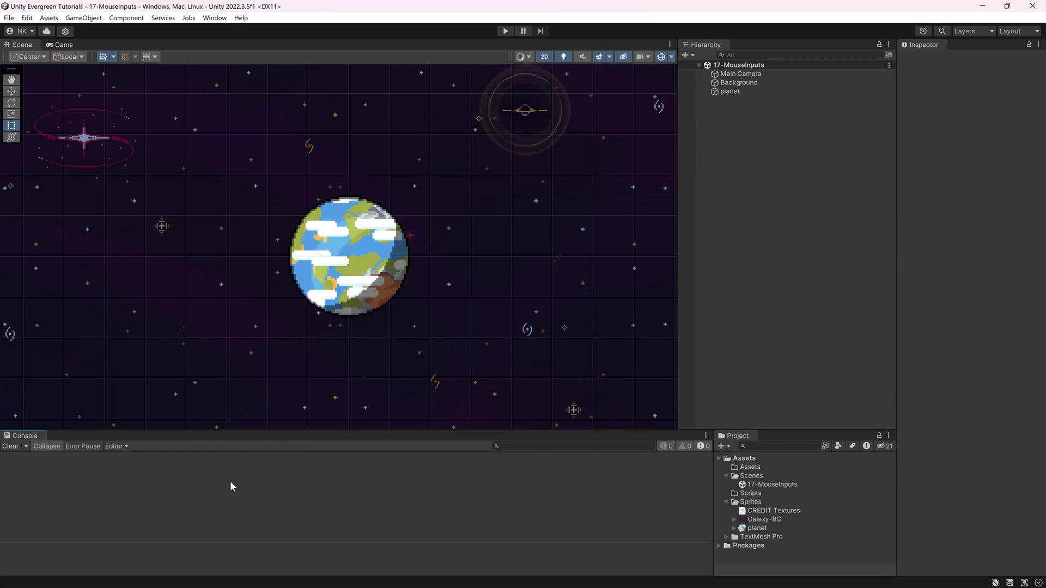
Step: Create a new C# script named MouseInputs in the Scripts folder
{"action": "left_click", "coordinate": [745, 95]}
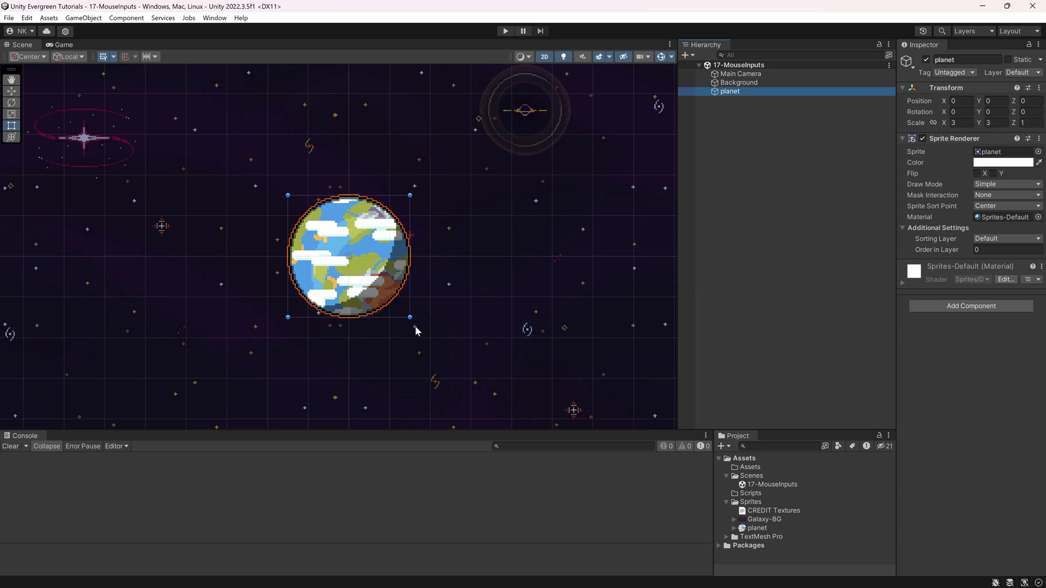
{"action": "left_click", "coordinate": [752, 494]}
{"action": "right_click", "coordinate": [753, 495]}
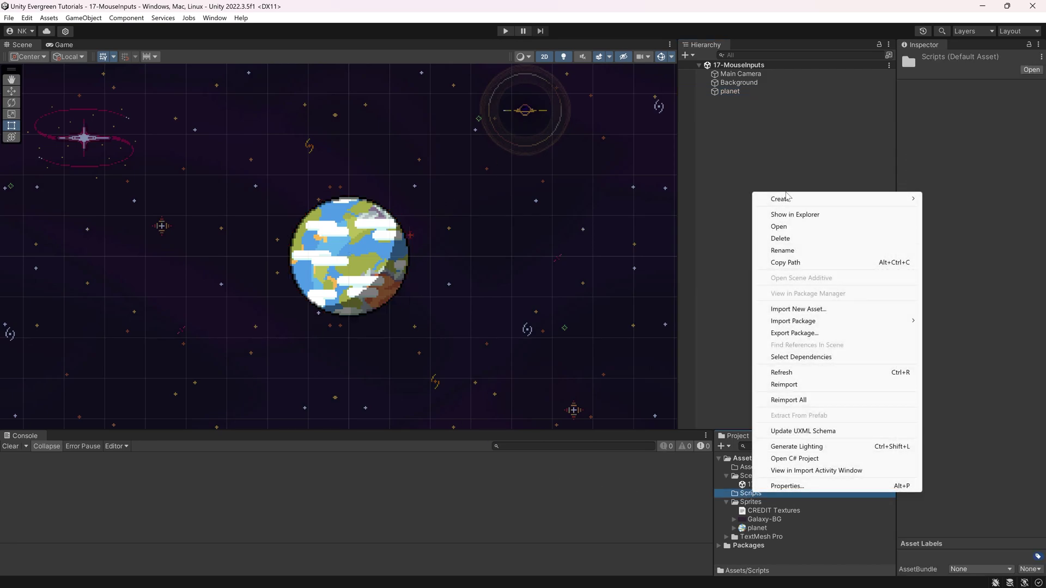
{"action": "left_click", "coordinate": [666, 96]}
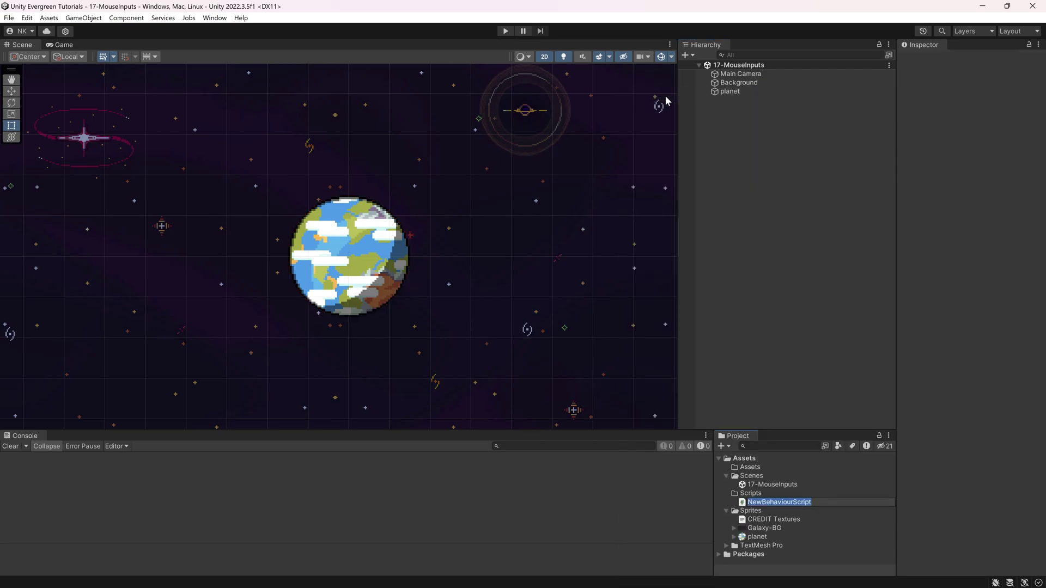
{"action": "type", "text": "MouseInputs"}
Step: Attach the MouseInputs script to the planet as a component, then deselect it
{"action": "left_click", "coordinate": [728, 93]}
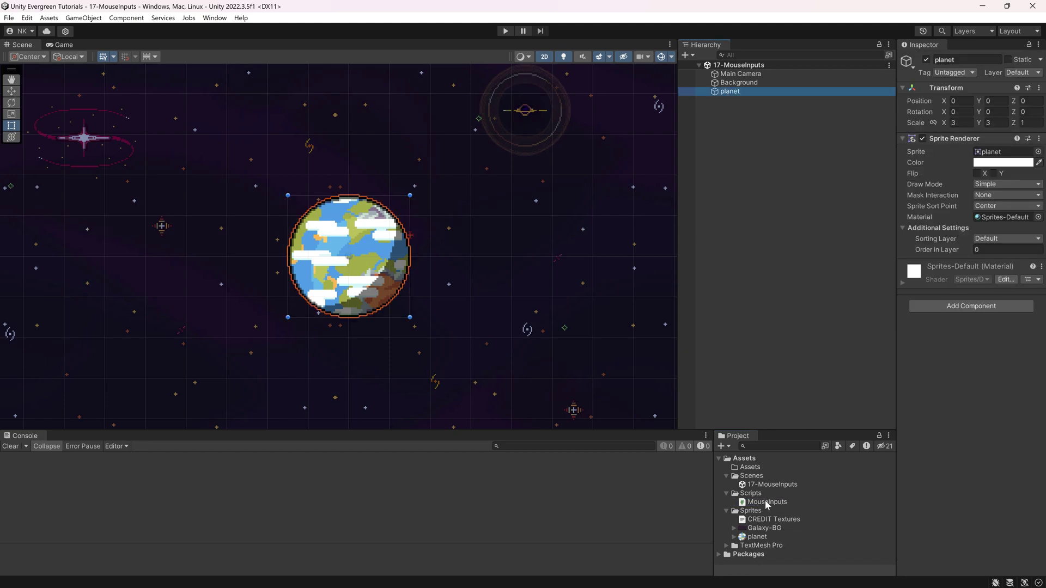
{"action": "left_click_drag", "start_coordinate": [764, 499], "coordinate": [995, 274]}
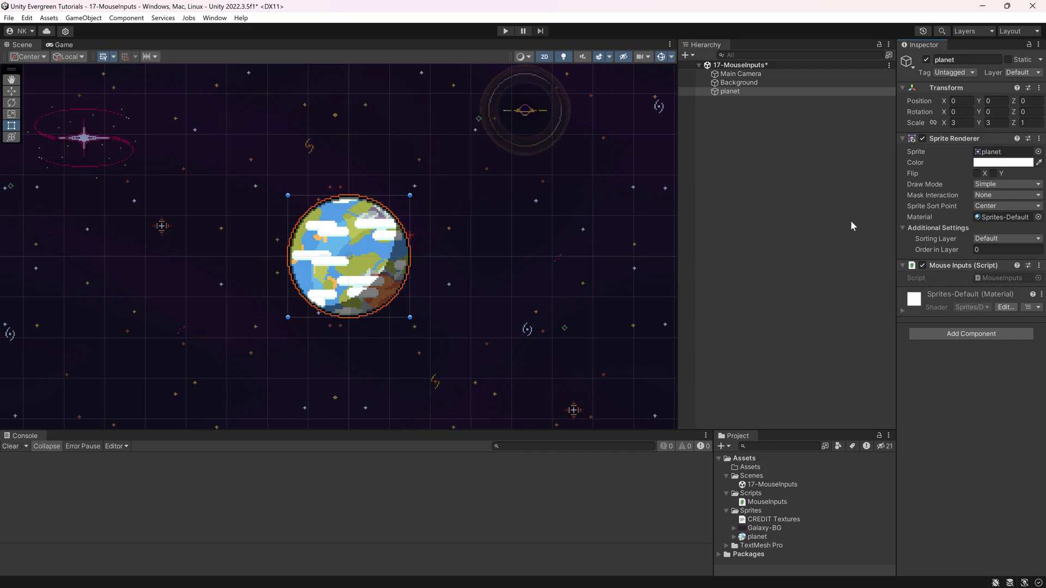
{"action": "left_click", "coordinate": [766, 316]}
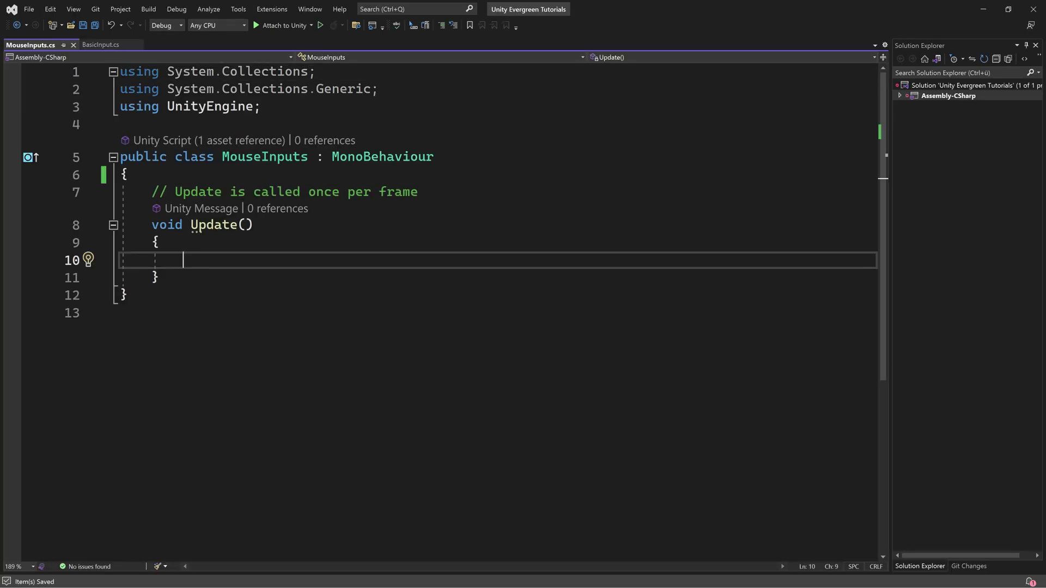
{"action": "type", "text": "if("}
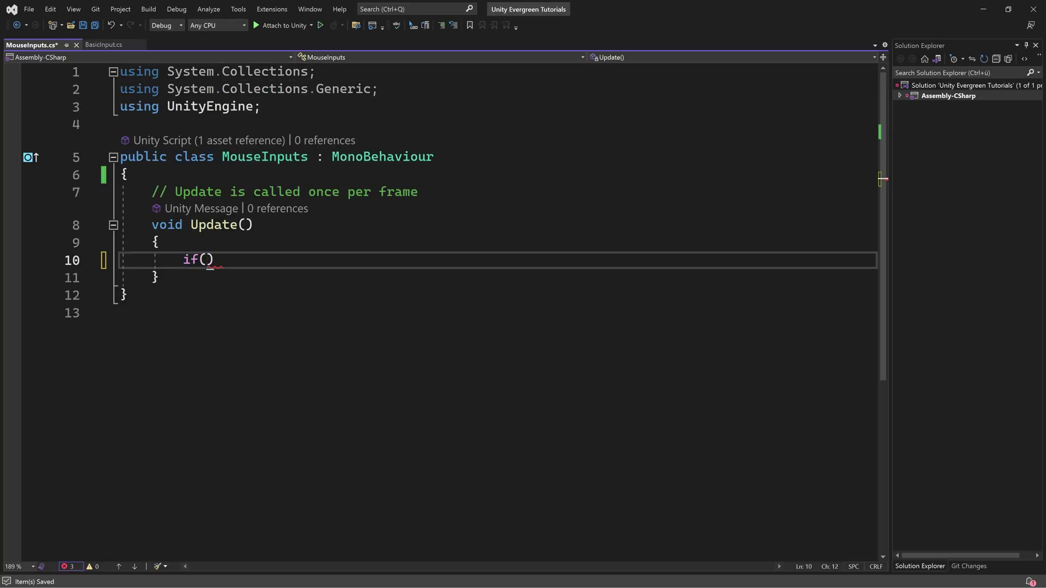
{"action": "type", "text": "In"}
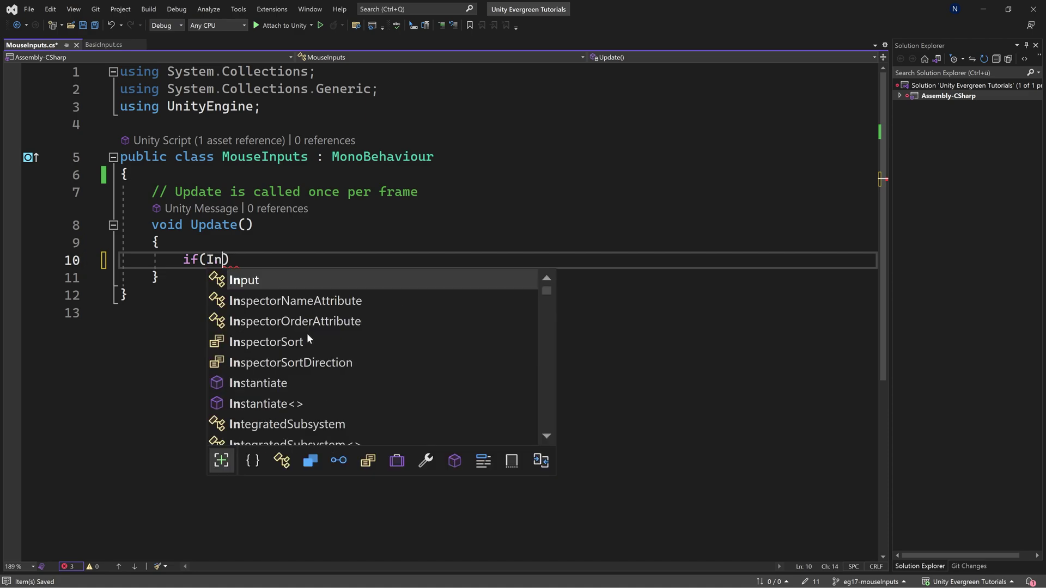
{"action": "type", "text": "put.Ge"}
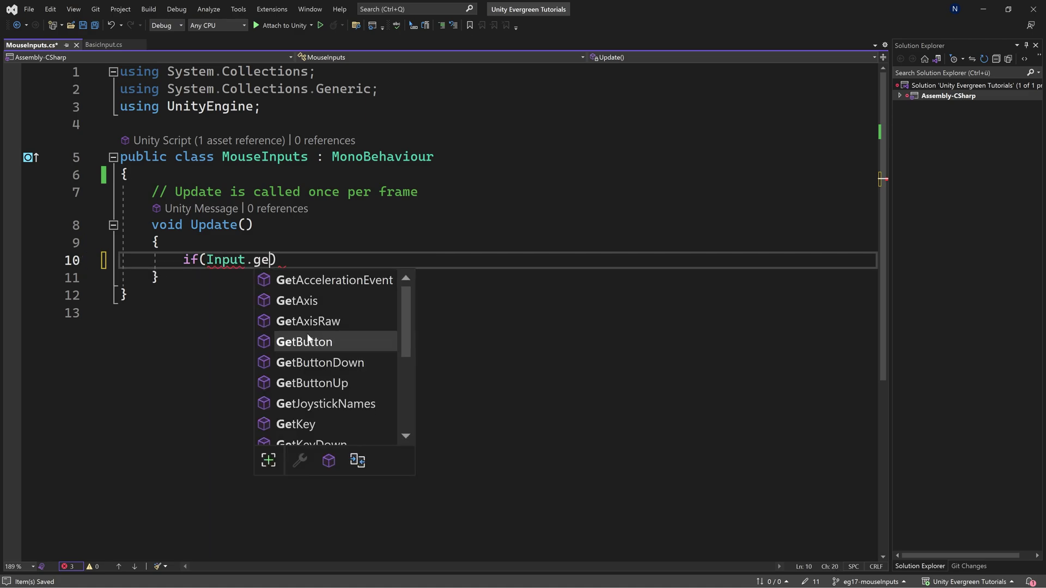
{"action": "type", "text": "tMouse"}
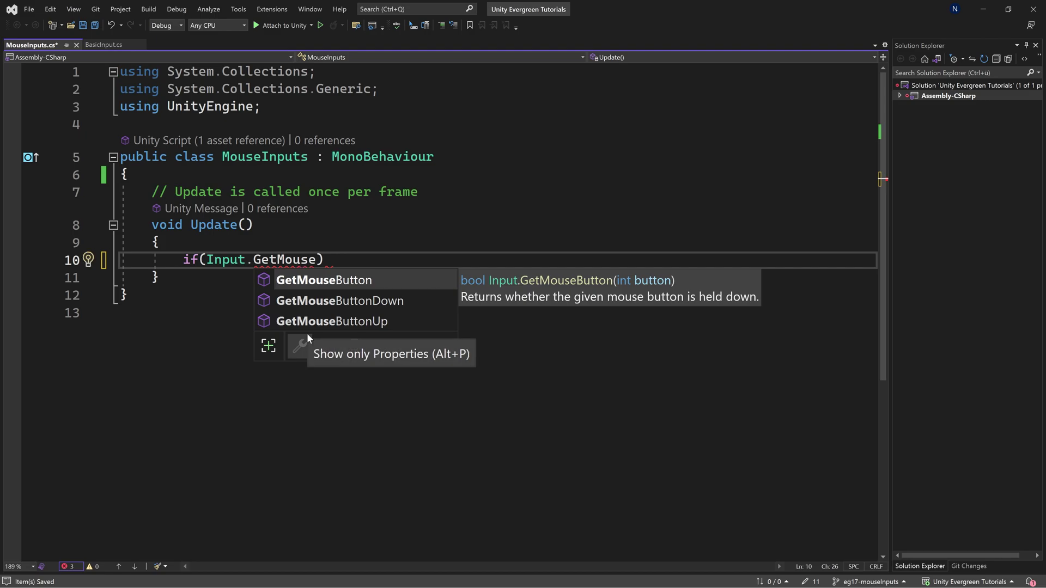
Step: Add an empty if (Input.GetMouseButtonDown(0)) block inside Update
{"action": "key", "text": "Down"}
{"action": "key", "text": "Down"}
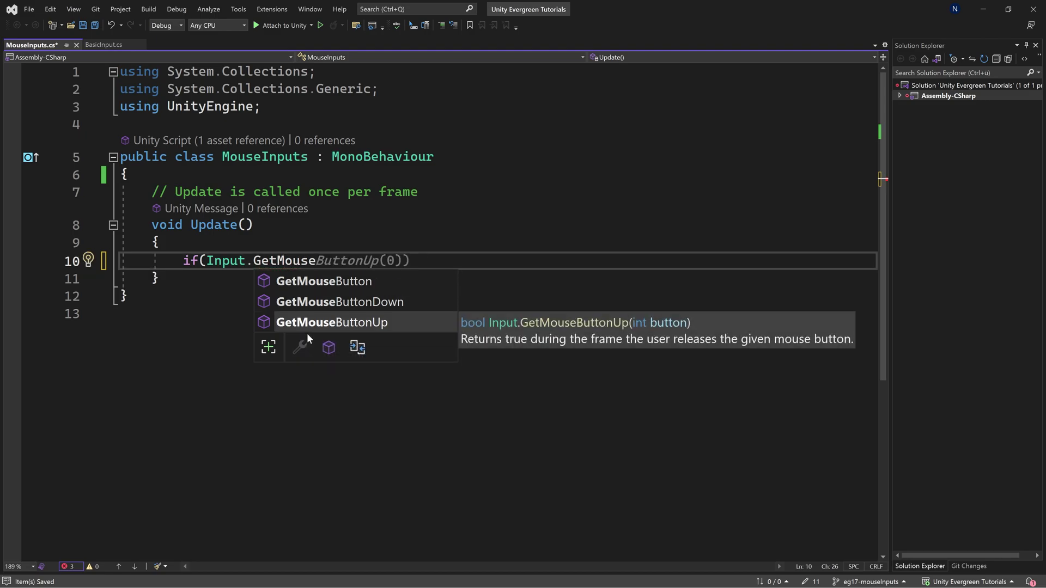
{"action": "key", "text": "Up"}
{"action": "key", "text": "Tab"}
{"action": "type", "text": ")"}
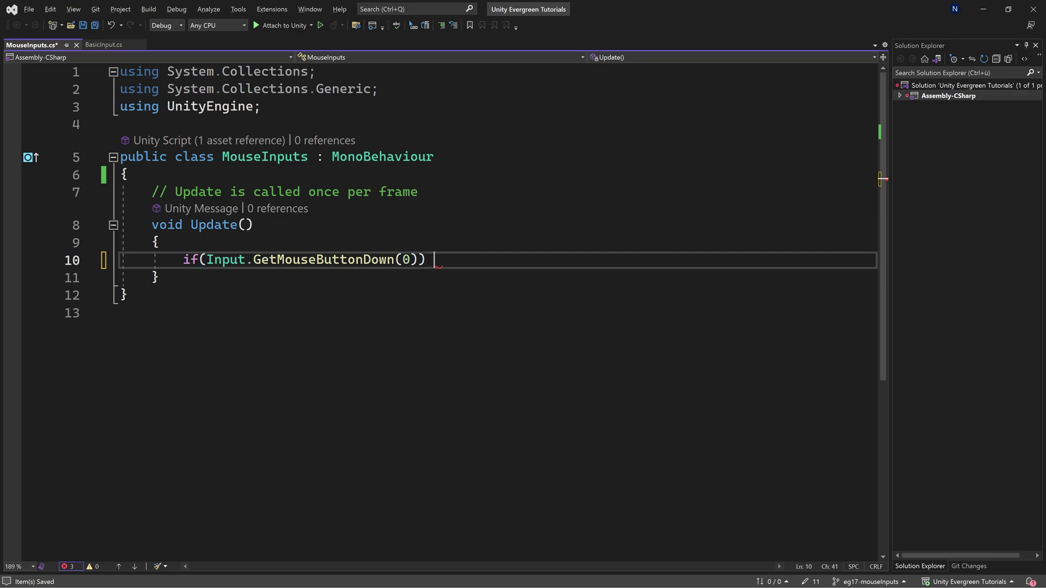
{"action": "type", "text": "{"}
{"action": "key", "text": "Return"}
{"action": "key", "text": "Up"}
{"action": "key", "text": "Up"}
{"action": "key", "text": "End"}
{"action": "key", "text": "Left"}
{"action": "key", "text": "Left"}
{"action": "key", "text": "Left"}
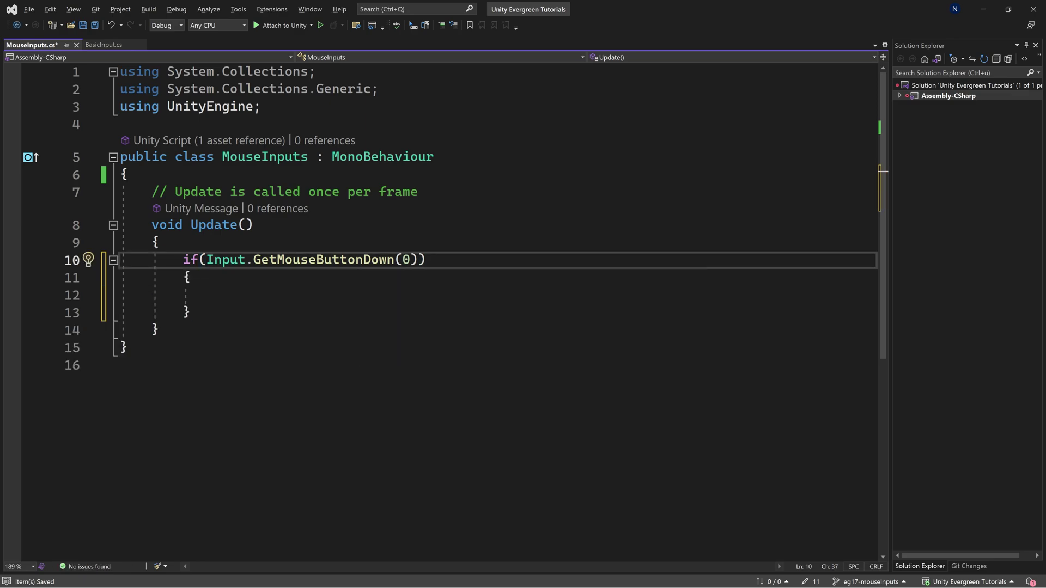
Step: Duplicate the GetMouseButtonDown if block into three copies separated by blank lines
{"action": "key", "text": "Down"}
{"action": "key", "text": "Down"}
{"action": "key", "text": "Down"}
{"action": "key", "text": "shift+Up"}
{"action": "key", "text": "shift+Up"}
{"action": "key", "text": "shift+Up"}
{"action": "key", "text": "ctrl+d"}
{"action": "key", "text": "Left"}
{"action": "key", "text": "shift+Down"}
{"action": "key", "text": "shift+Down"}
{"action": "key", "text": "shift+Down"}
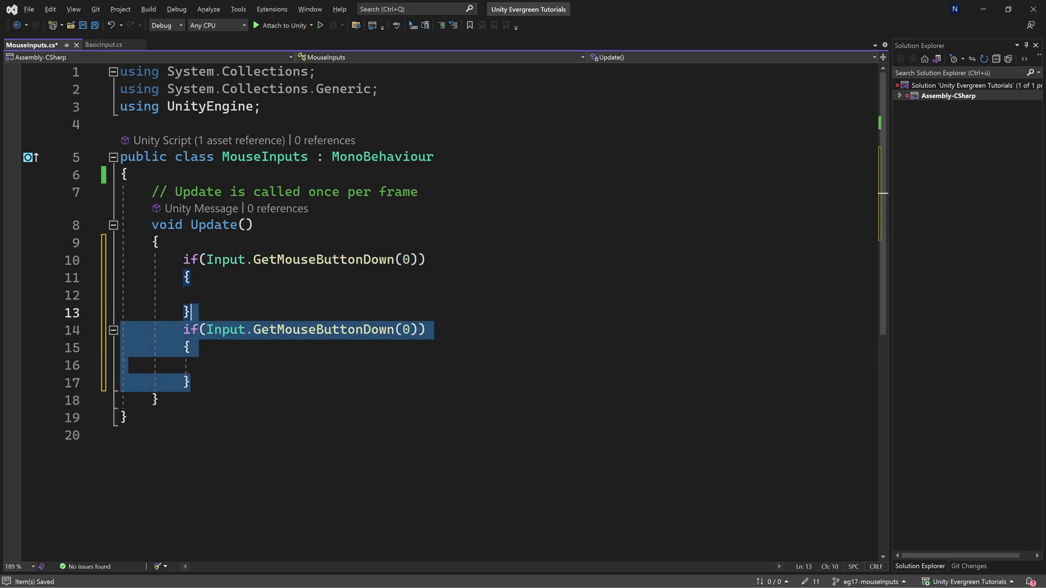
{"action": "key", "text": "ctrl+d"}
{"action": "key", "text": "Return"}
{"action": "key", "text": "shift+Up"}
{"action": "key", "text": "shift+Up"}
{"action": "key", "text": "shift+Up"}
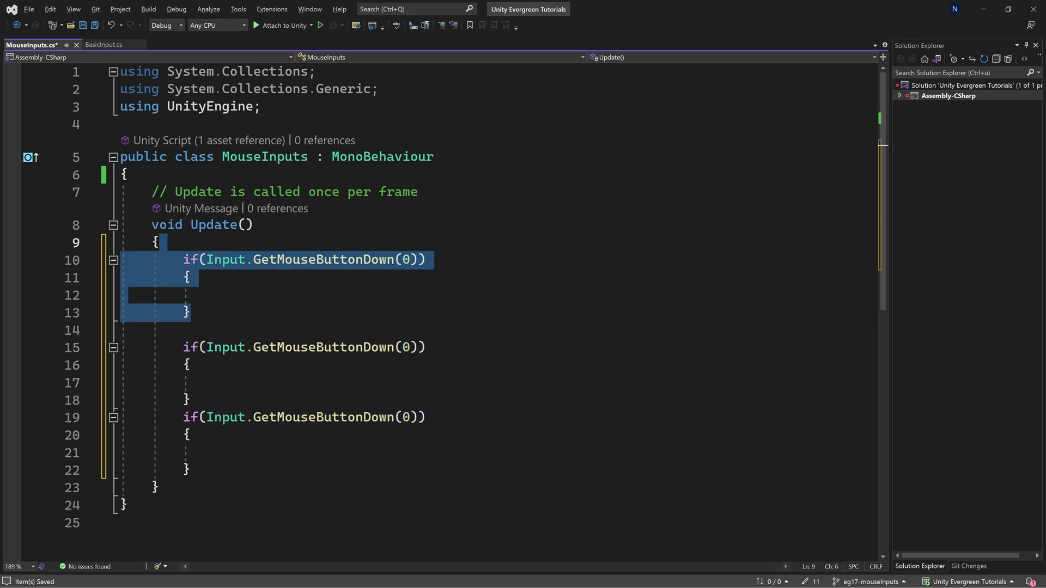
{"action": "key", "text": "Down"}
{"action": "key", "text": "Down"}
{"action": "key", "text": "Down"}
{"action": "key", "text": "End"}
{"action": "key", "text": "Return"}
Step: Change the second and third checks' button arguments to 1 and 2
{"action": "key", "text": "Up"}
{"action": "key", "text": "Up"}
{"action": "key", "text": "Up"}
{"action": "key", "text": "End"}
{"action": "key", "text": "Left"}
{"action": "key", "text": "Left"}
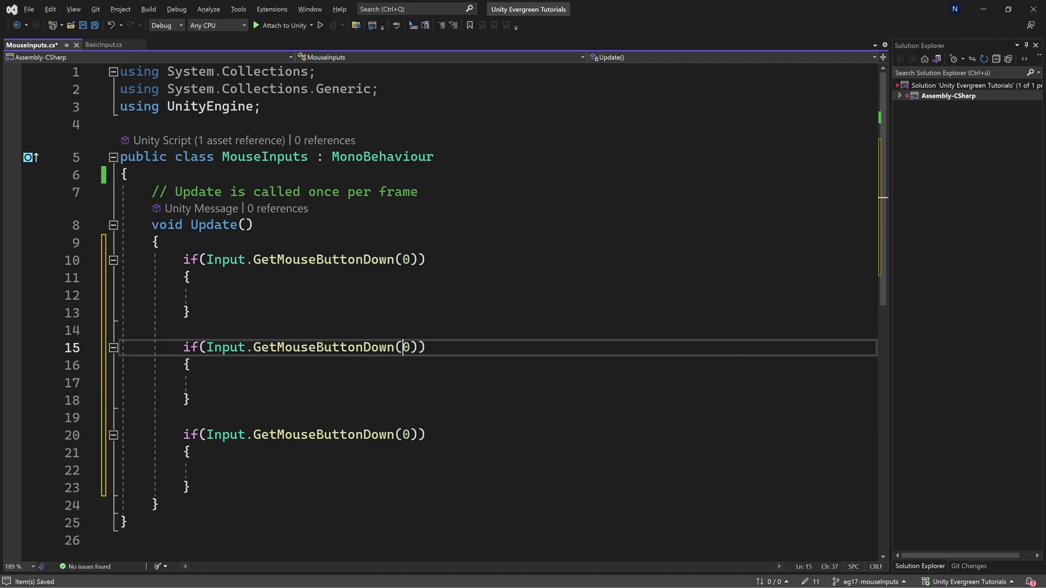
{"action": "key", "text": "BackSpace"}
{"action": "type", "text": "1"}
{"action": "key", "text": "Down"}
{"action": "key", "text": "Down"}
{"action": "key", "text": "Down"}
{"action": "key", "text": "BackSpace"}
{"action": "type", "text": "2"}
Step: Rename the second check to GetMouseButton and the third to GetMouseButtonUp
{"action": "left_click", "coordinate": [370, 353]}
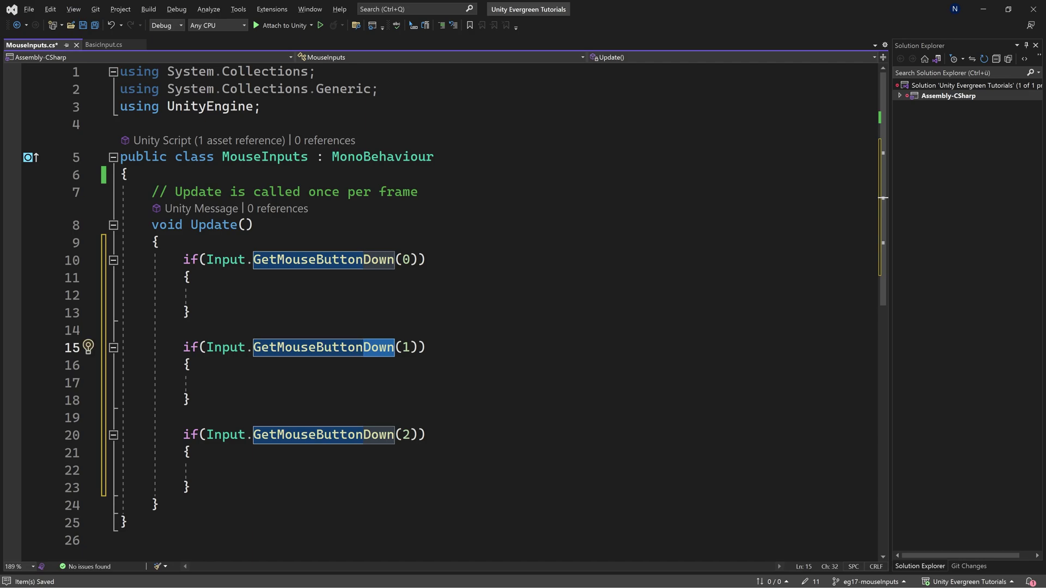
{"action": "key", "text": "BackSpace"}
{"action": "key", "text": "Down"}
{"action": "key", "text": "Down"}
{"action": "key", "text": "Down"}
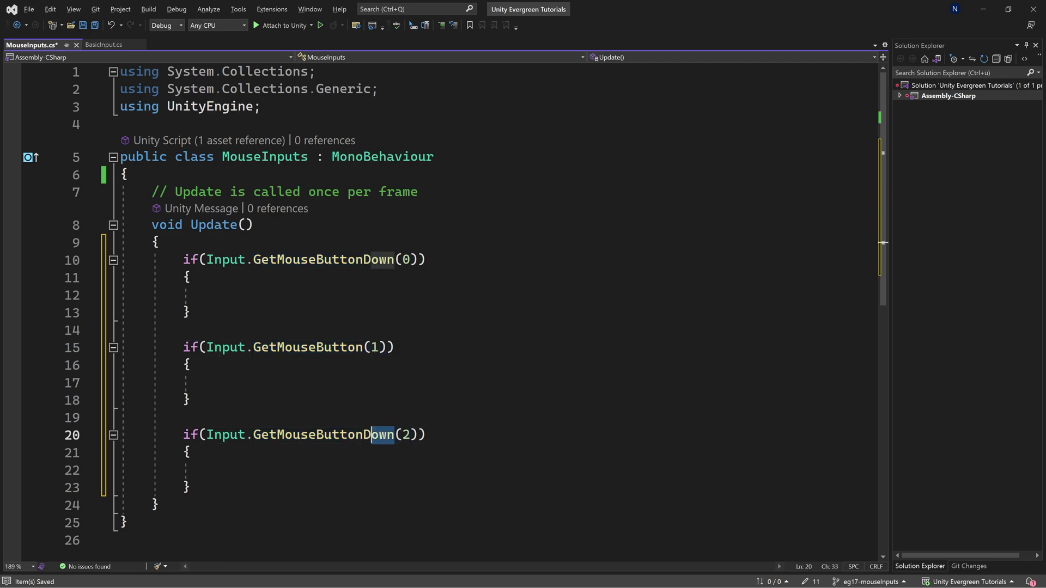
{"action": "key", "text": "shift+Right"}
{"action": "key", "text": "shift+Right"}
{"action": "key", "text": "shift+Right"}
{"action": "key", "text": "BackSpace"}
{"action": "type", "text": "Up"}
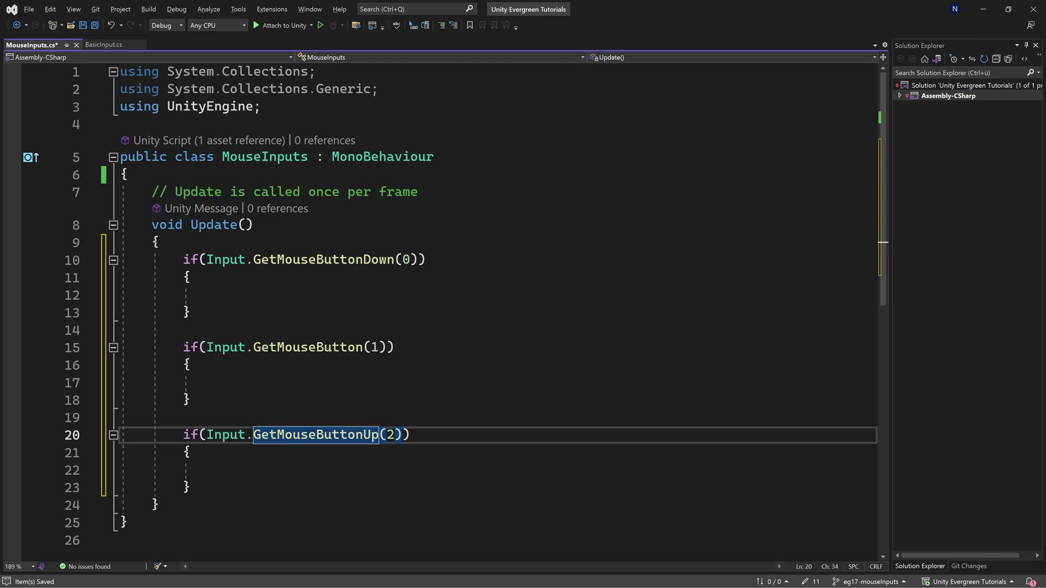
{"action": "key", "text": "Up"}
{"action": "key", "text": "Up"}
{"action": "key", "text": "Up"}
{"action": "type", "text": "De"}
Step: Log 'Left Clicked!' in the first block and 'Right Clicking' in the second, saving the script
{"action": "key", "text": "Tab"}
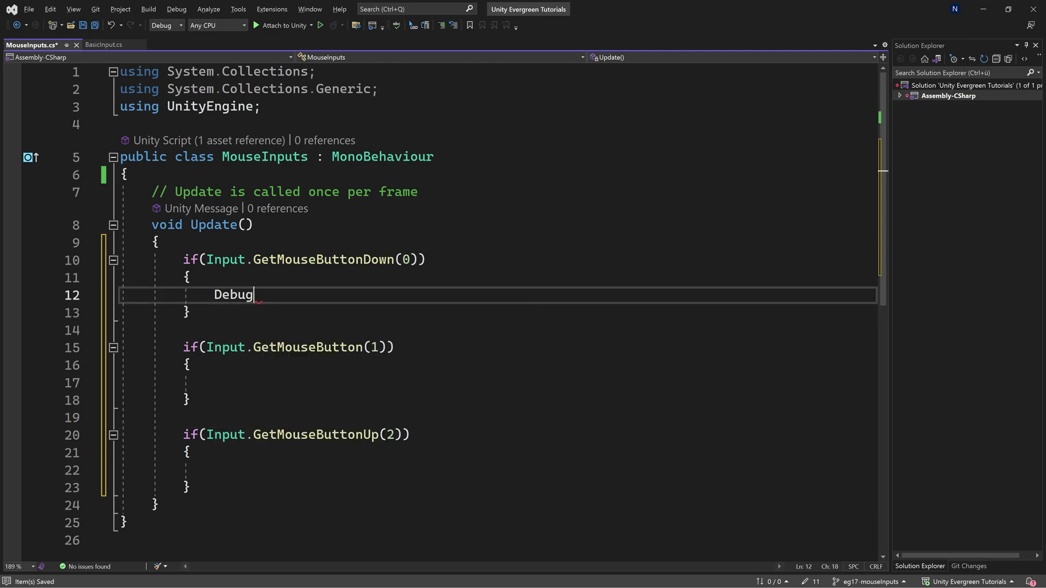
{"action": "type", "text": ".Lo"}
{"action": "key", "text": "Tab"}
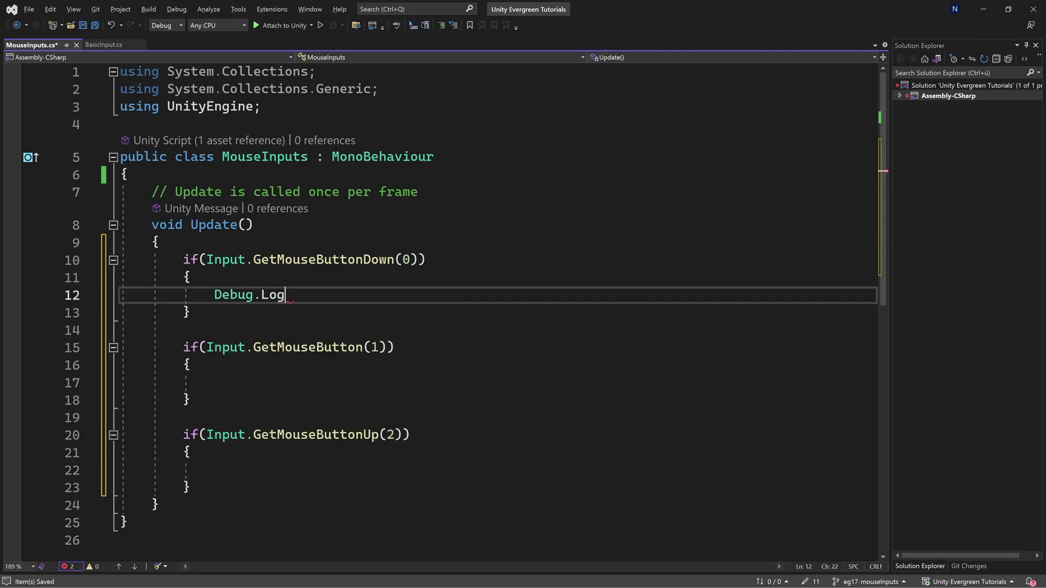
{"action": "type", "text": "(\"Lef"}
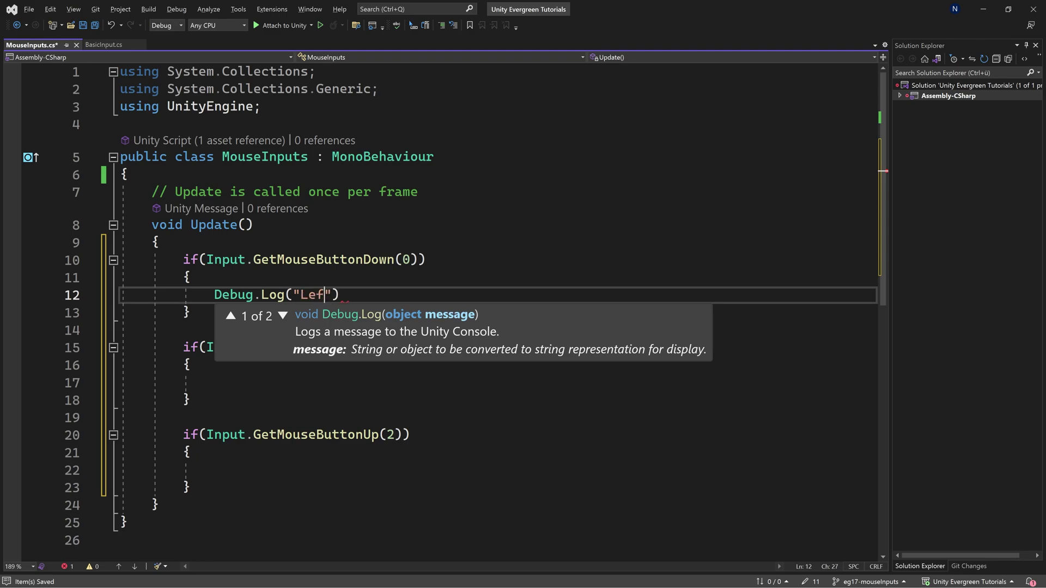
{"action": "type", "text": "t Clicked!"}
{"action": "key", "text": "Escape"}
{"action": "key", "text": "Down"}
{"action": "key", "text": "Down"}
{"action": "key", "text": "Down"}
{"action": "key", "text": "Down"}
{"action": "key", "text": "ctrl+s"}
{"action": "type", "text": "Deb"}
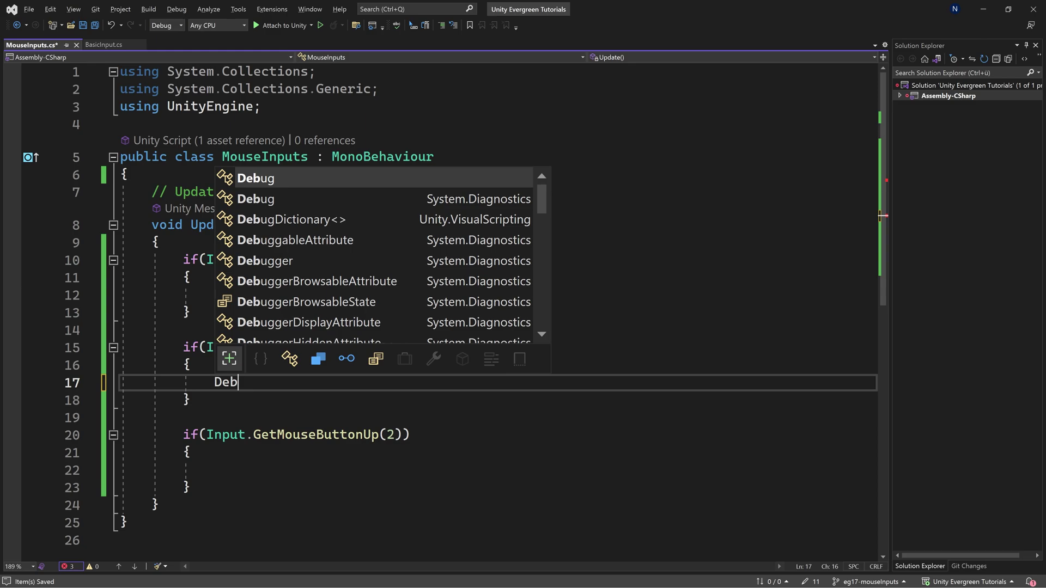
{"action": "key", "text": "Tab"}
{"action": "type", "text": ".Lo"}
{"action": "key", "text": "Tab"}
{"action": "type", "text": "(\""}
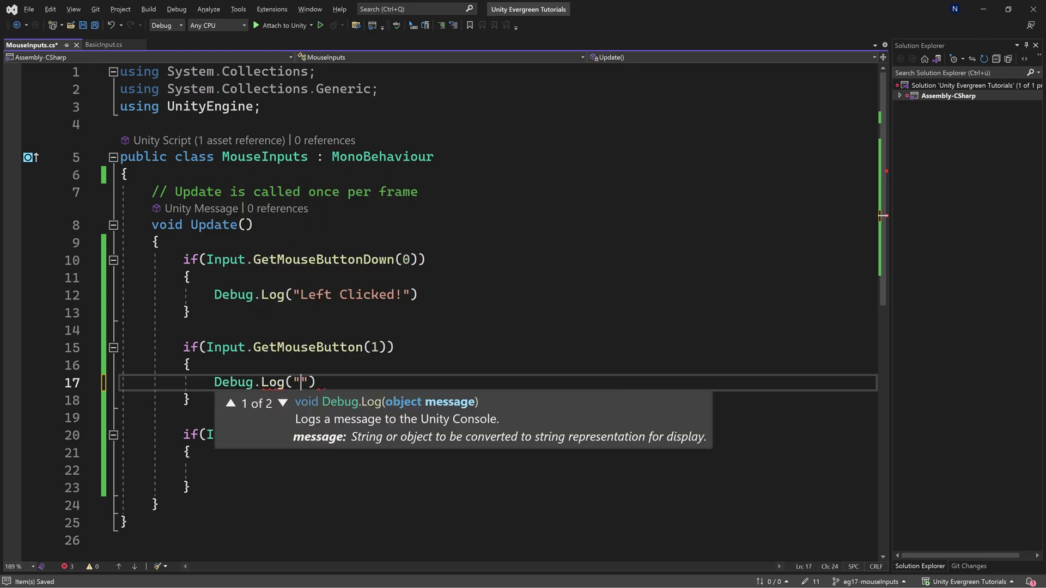
{"action": "type", "text": "Right Clicked!"}
{"action": "key", "text": "Escape"}
Step: Log 'Stopping to Middle Mouse Button Clicking' in the third block, fixing the typo
{"action": "key", "text": "Down"}
{"action": "key", "text": "Down"}
{"action": "key", "text": "Down"}
{"action": "type", "text": "De"}
{"action": "key", "text": "Tab"}
{"action": "type", "text": "."}
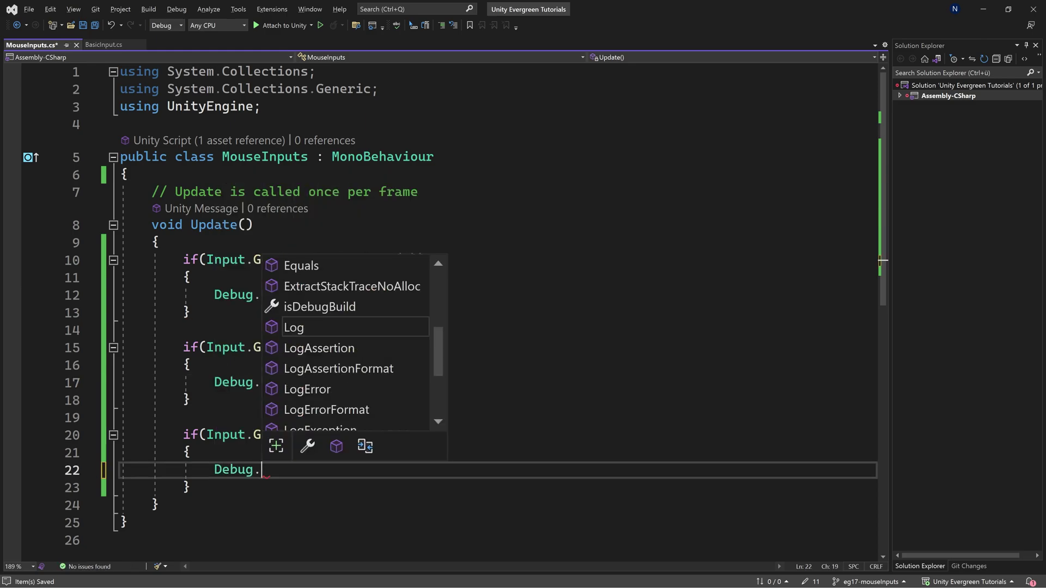
{"action": "type", "text": "Lo"}
{"action": "key", "text": "Tab"}
{"action": "type", "text": "(\""}
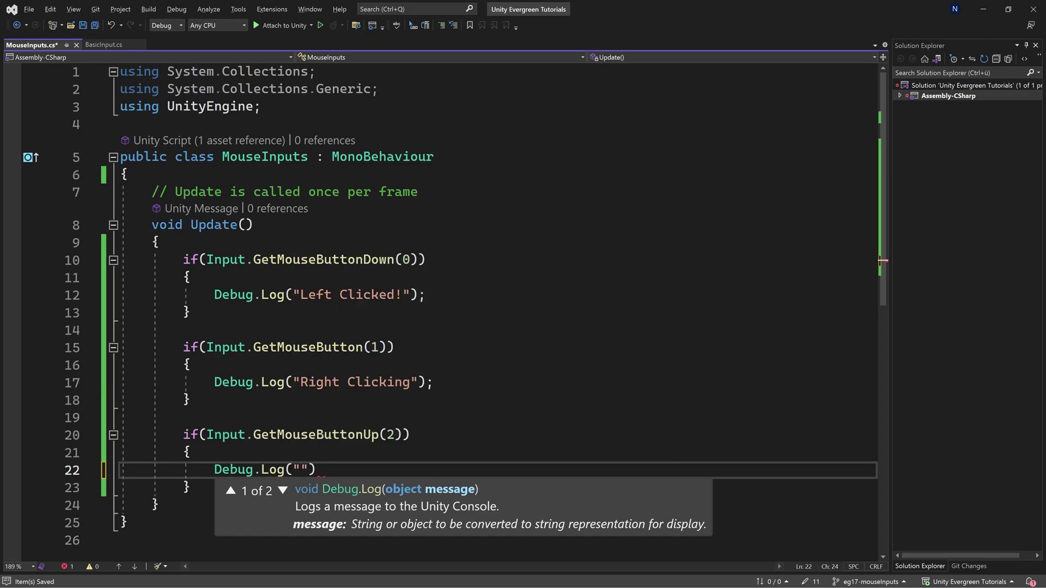
{"action": "type", "text": "Mi"}
{"action": "key", "text": "BackSpace"}
{"action": "key", "text": "BackSpace"}
{"action": "type", "text": "Stopping to"}
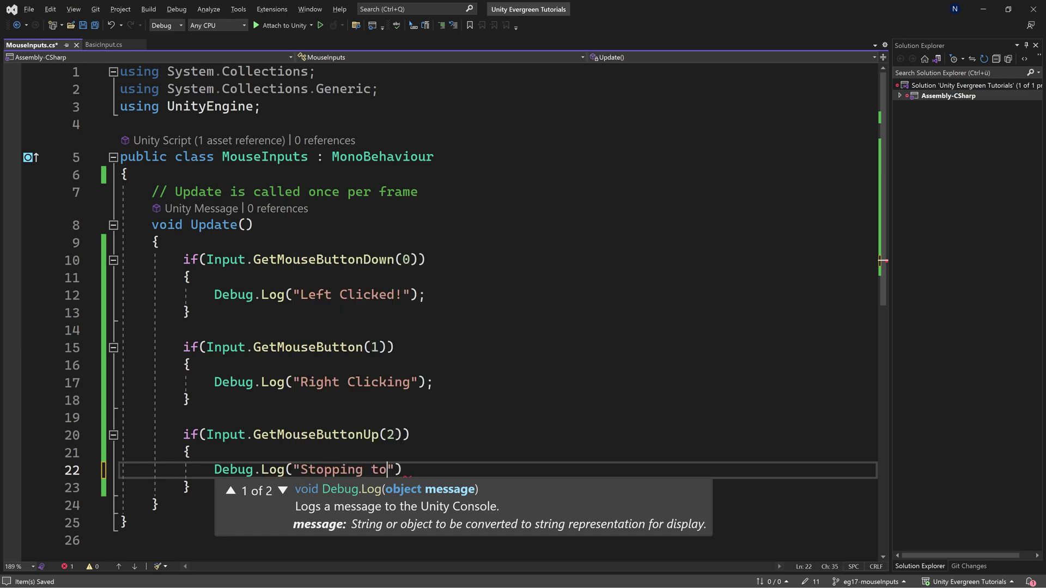
{"action": "type", "text": " Middle Mouse Bu"}
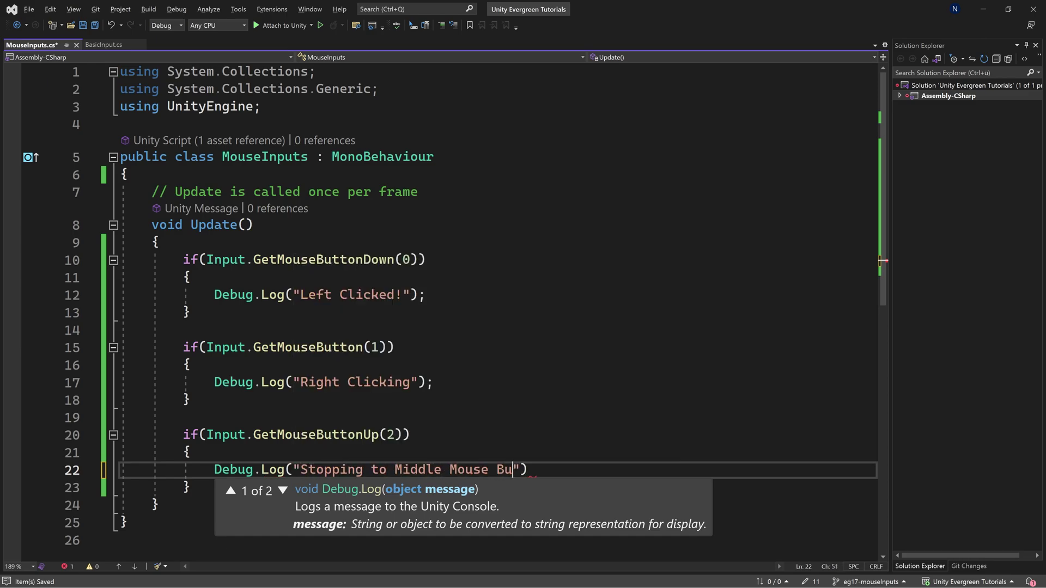
{"action": "type", "text": "tton Clcikign"}
{"action": "key", "text": "BackSpace"}
{"action": "key", "text": "BackSpace"}
{"action": "key", "text": "BackSpace"}
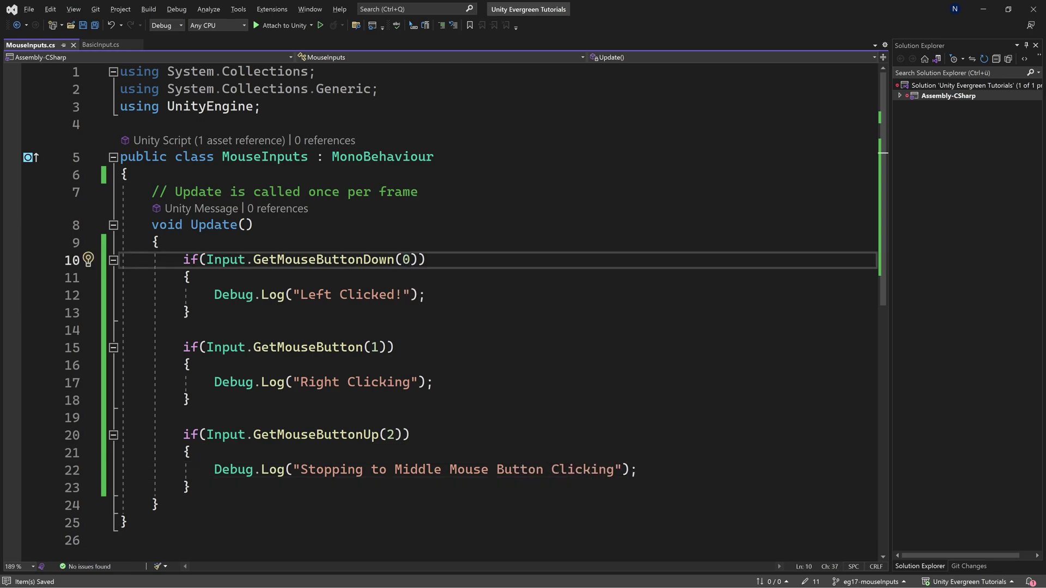
Step: Review the button-2 check, then return to Unity and start Play mode
{"action": "left_click", "coordinate": [375, 348]}
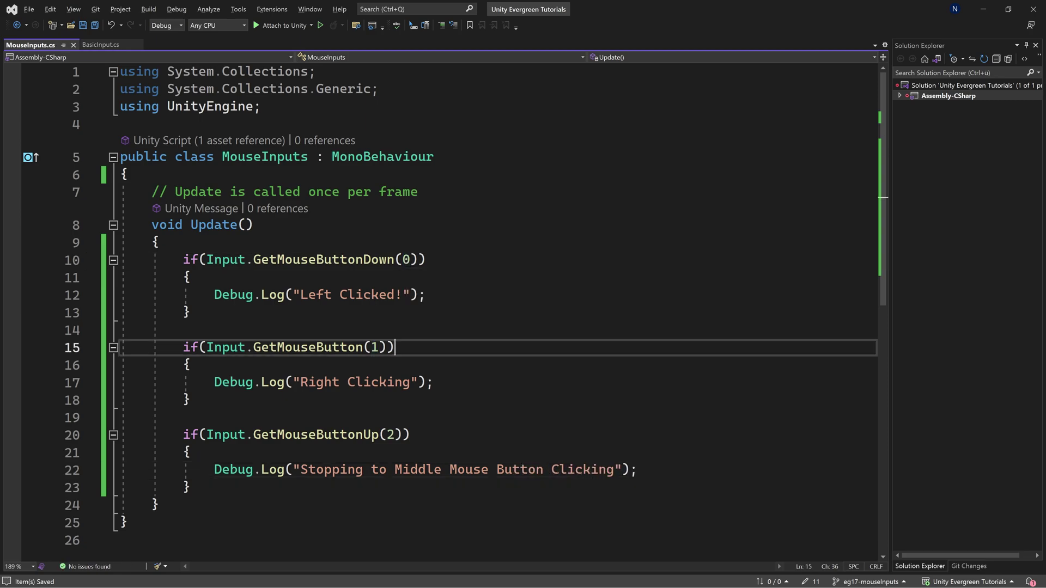
{"action": "left_click", "coordinate": [391, 435]}
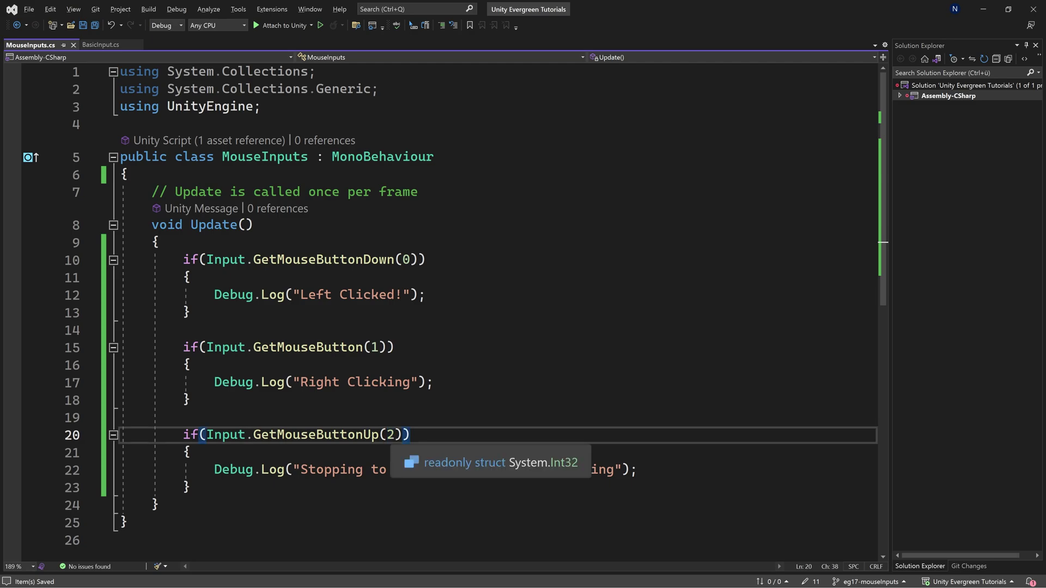
{"action": "key", "text": "End"}
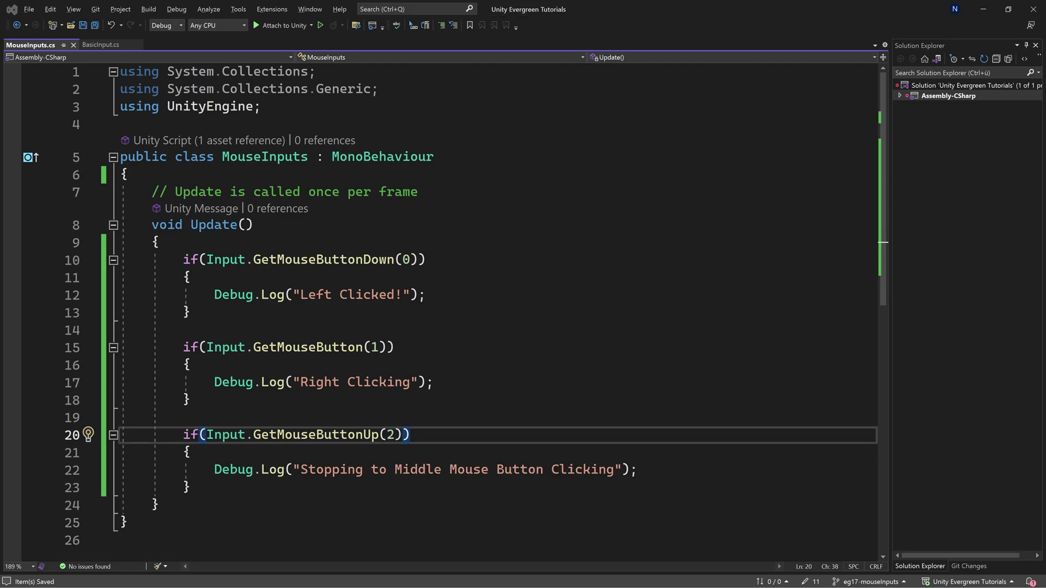
{"action": "key", "text": "alt+Tab"}
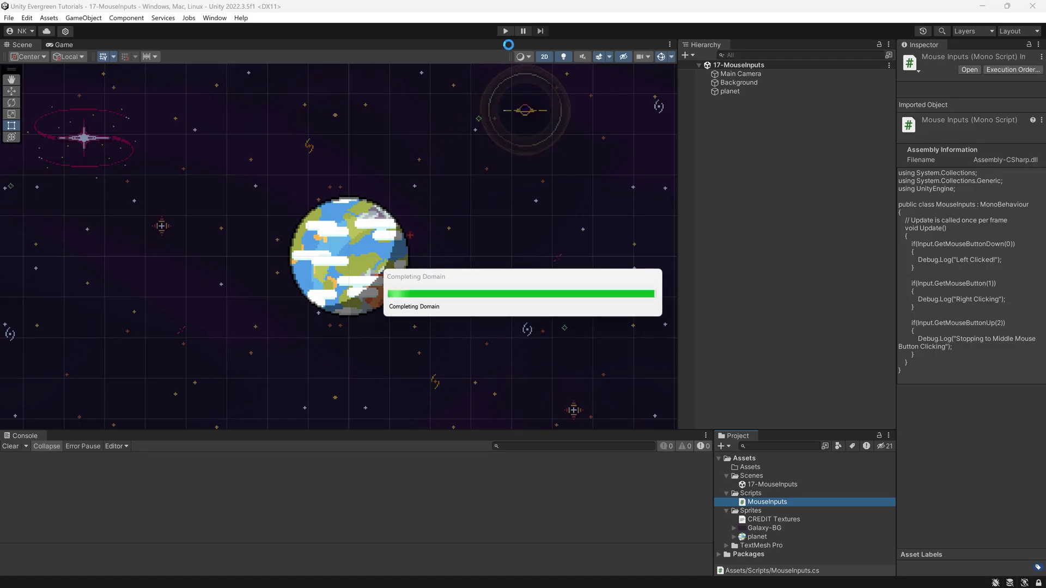
{"action": "left_click", "coordinate": [505, 30]}
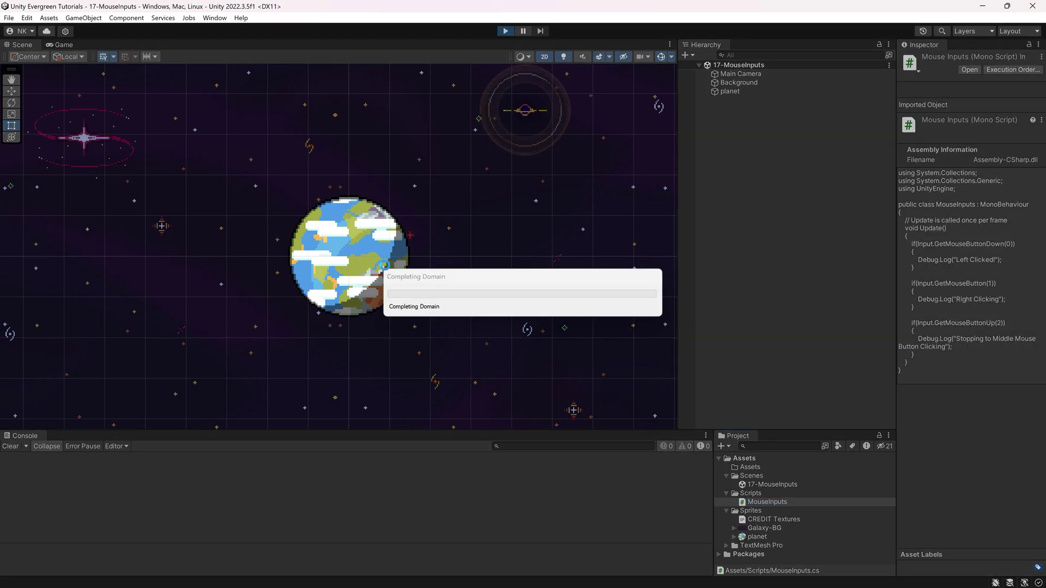
Step: Left-click, hold right-click and middle-click the Game view to produce each log message
{"action": "left_click", "coordinate": [218, 235]}
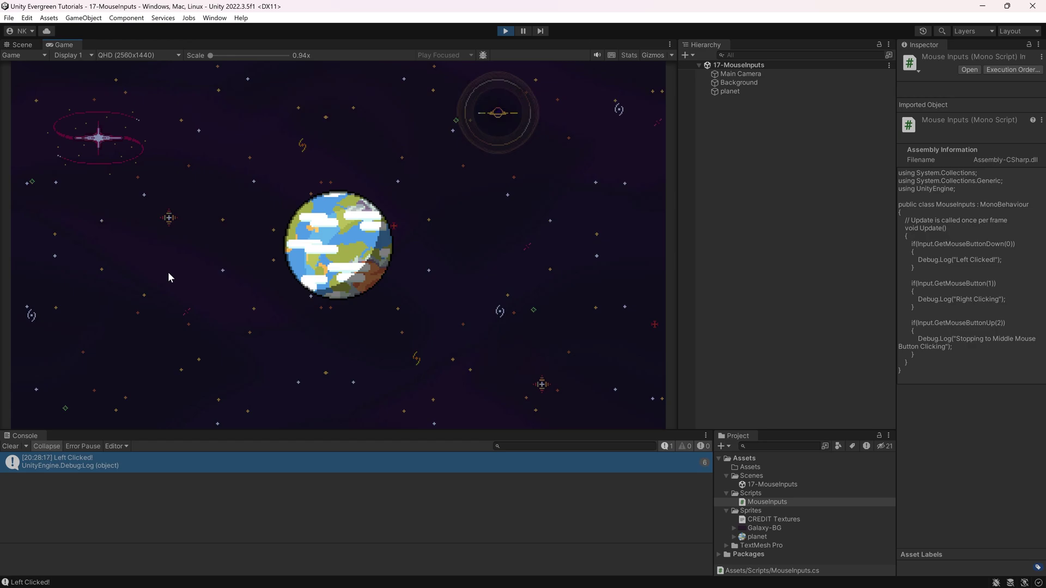
{"action": "right_click", "coordinate": [201, 237]}
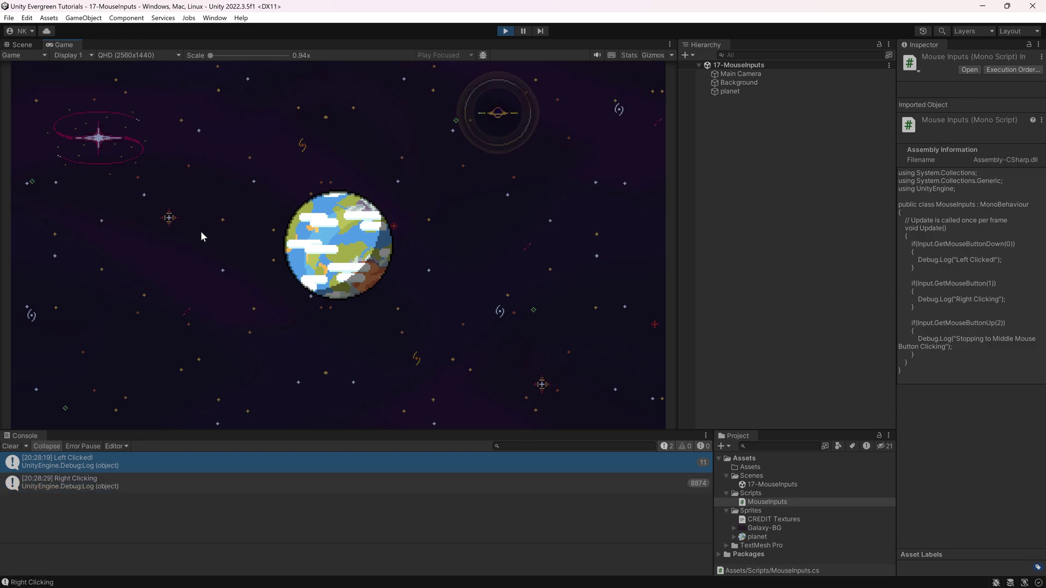
{"action": "right_click_drag", "start_coordinate": [200, 232], "coordinate": [200, 231]}
{"action": "middle_click", "coordinate": [203, 234]}
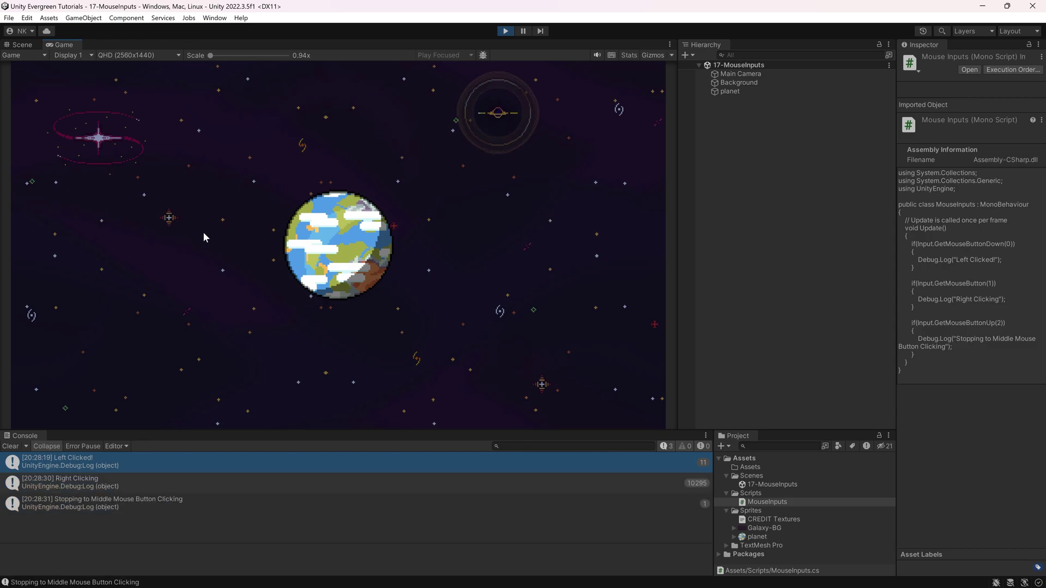
{"action": "middle_click", "coordinate": [203, 235]}
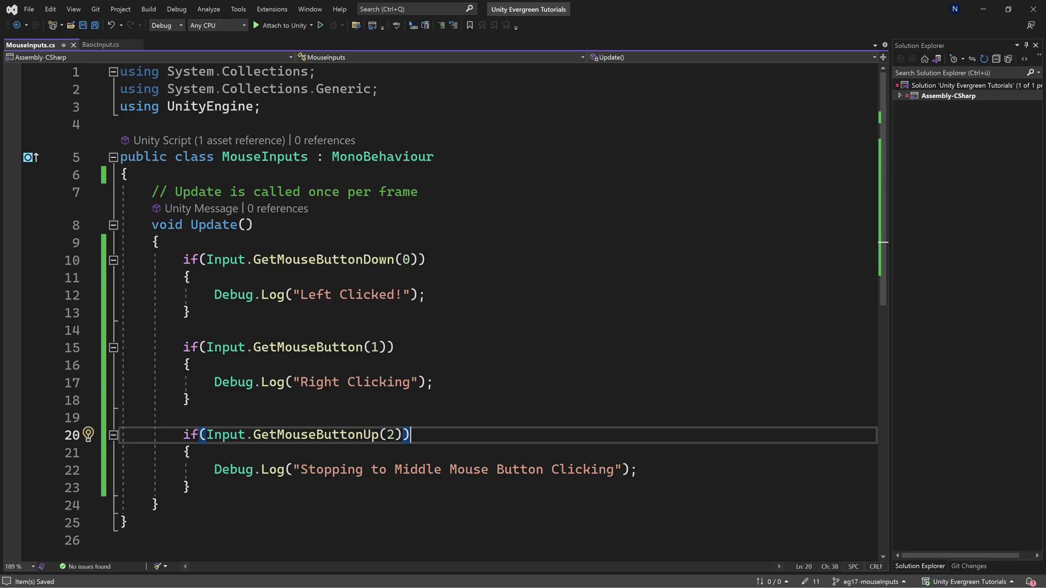
Step: Review the three checks and their 0, 1, 2 arguments, then add blank lines after the middle-button block
{"action": "double_click", "coordinate": [364, 260]}
{"action": "double_click", "coordinate": [364, 347]}
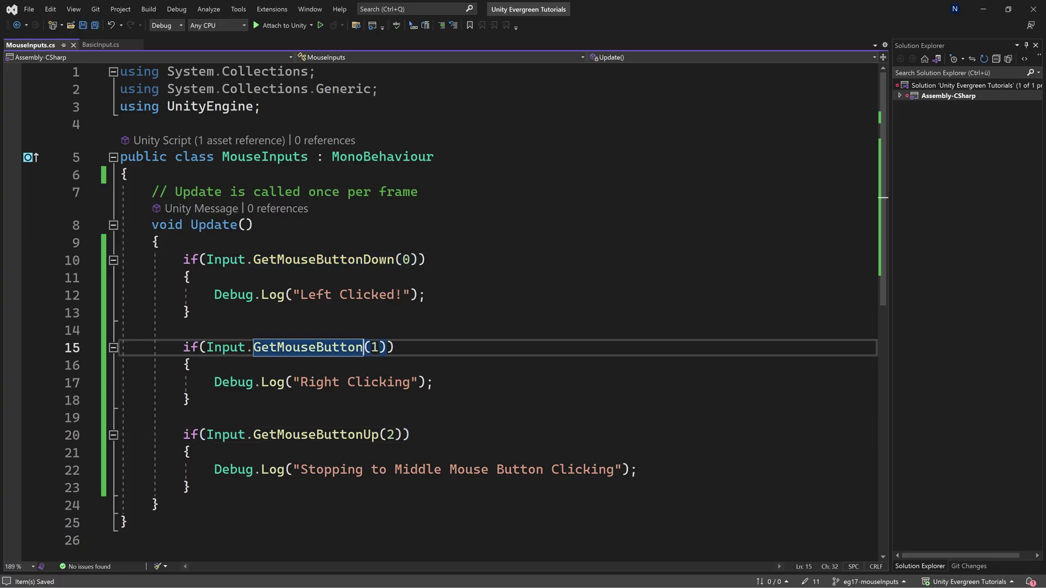
{"action": "left_click", "coordinate": [372, 435]}
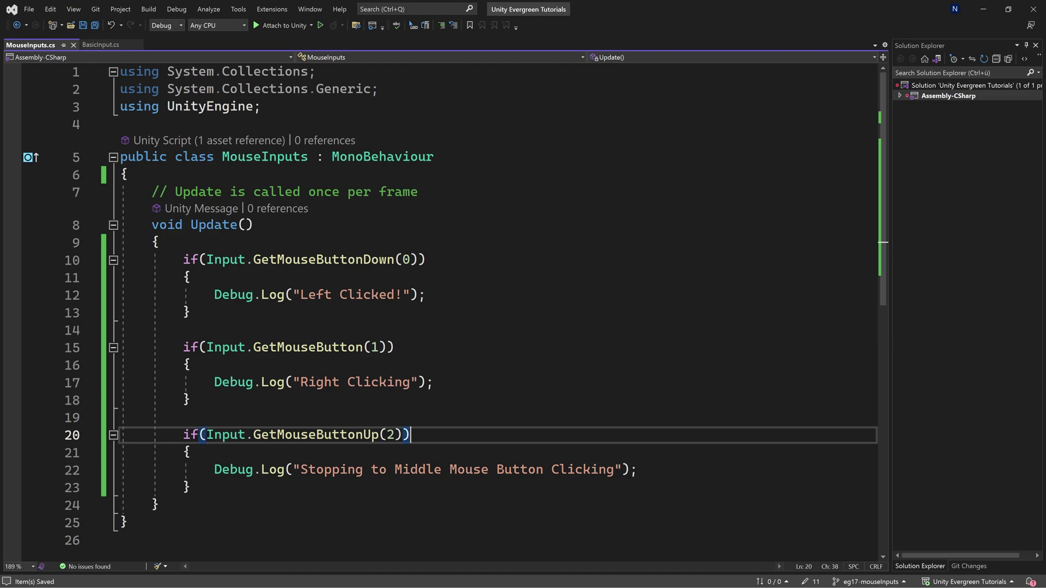
{"action": "left_click", "coordinate": [407, 259]}
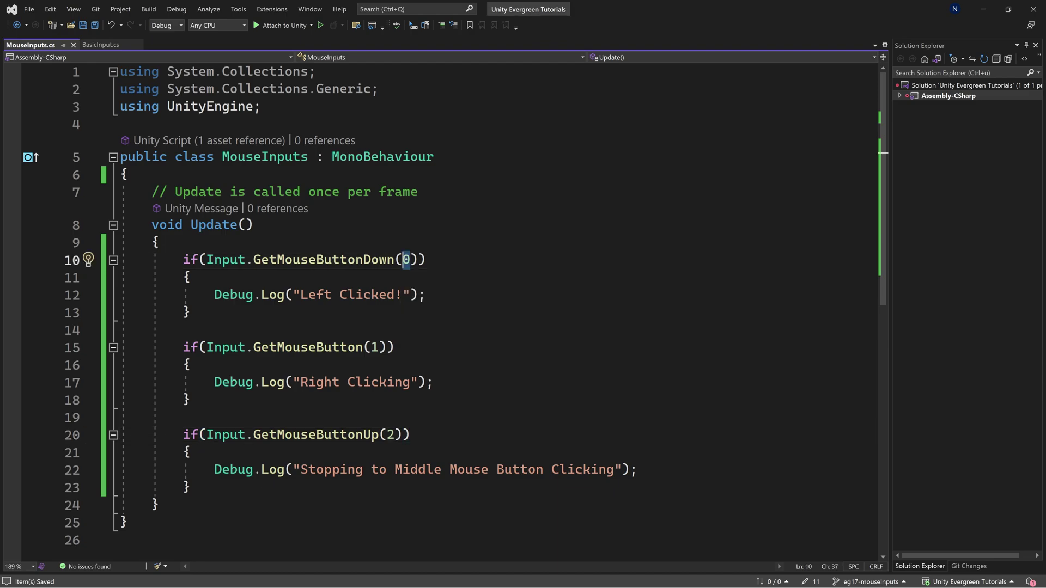
{"action": "left_click", "coordinate": [379, 347]}
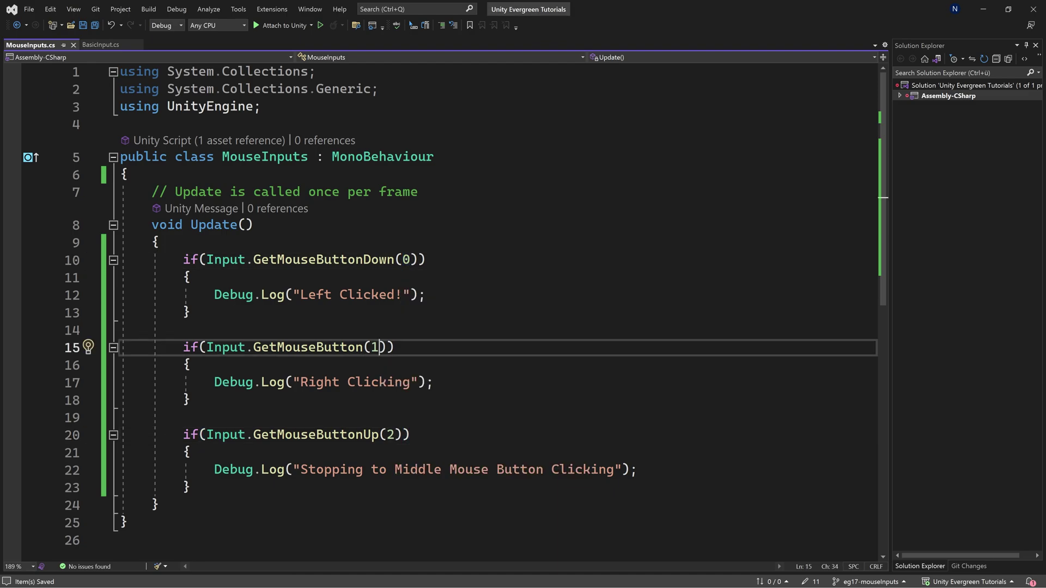
{"action": "left_click", "coordinate": [190, 487]}
{"action": "key", "text": "Return"}
{"action": "key", "text": "Return"}
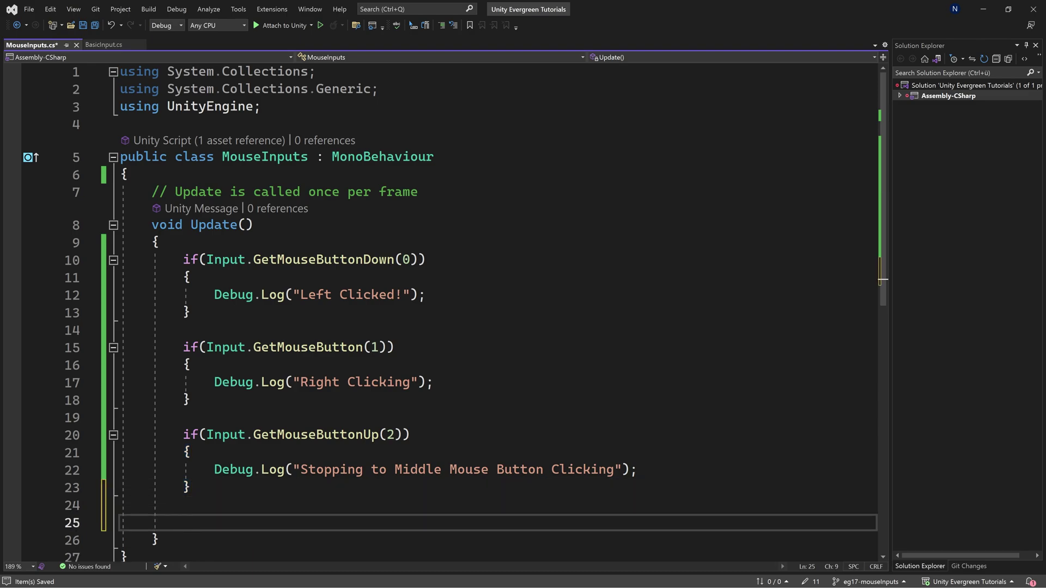
{"action": "scroll", "coordinate": [491, 310], "scroll_direction": "down", "scroll_amount": 1}
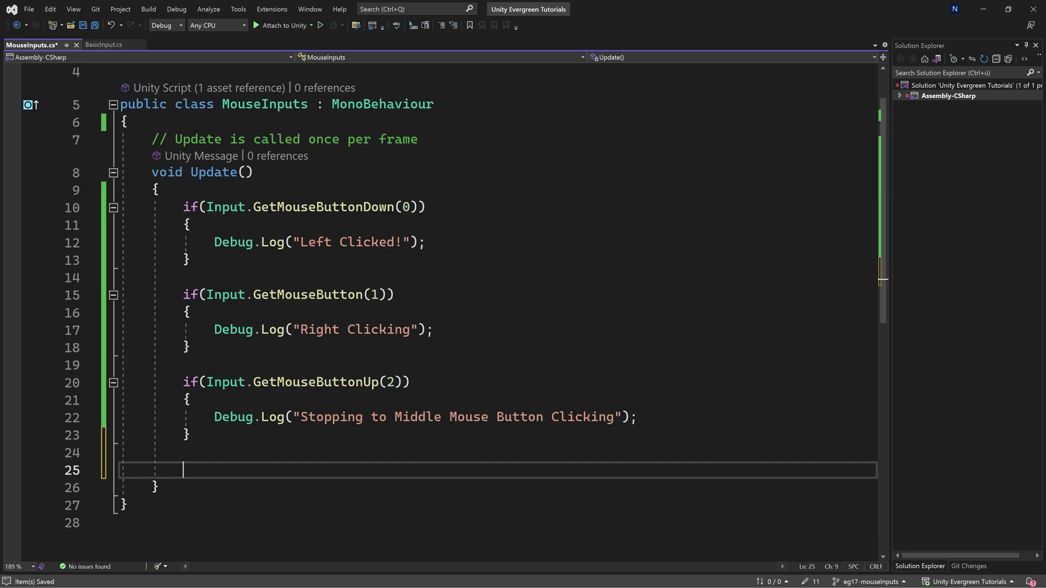
{"action": "type", "text": "if"}
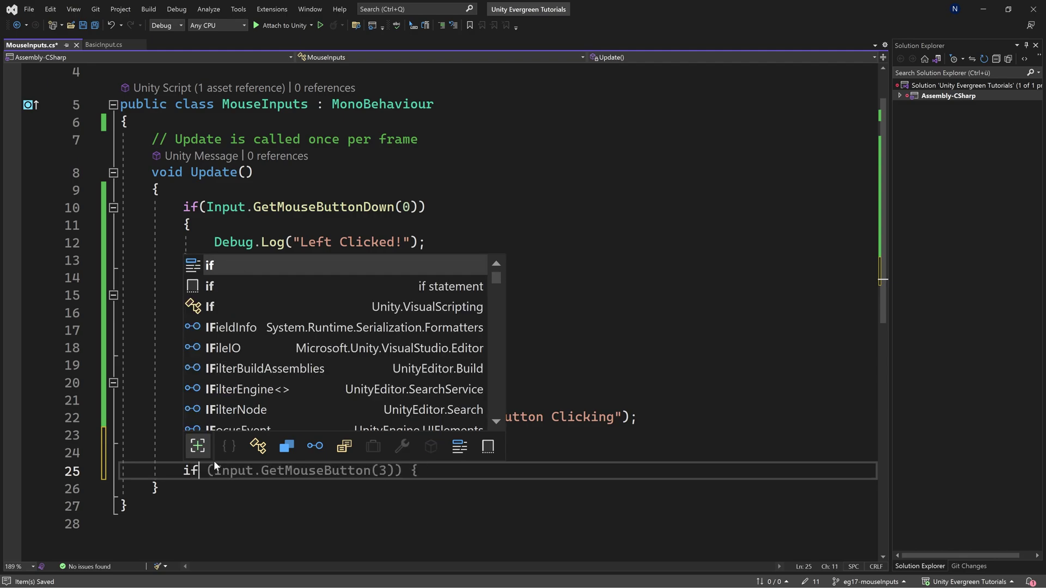
{"action": "type", "text": "(Input.mouseSc"}
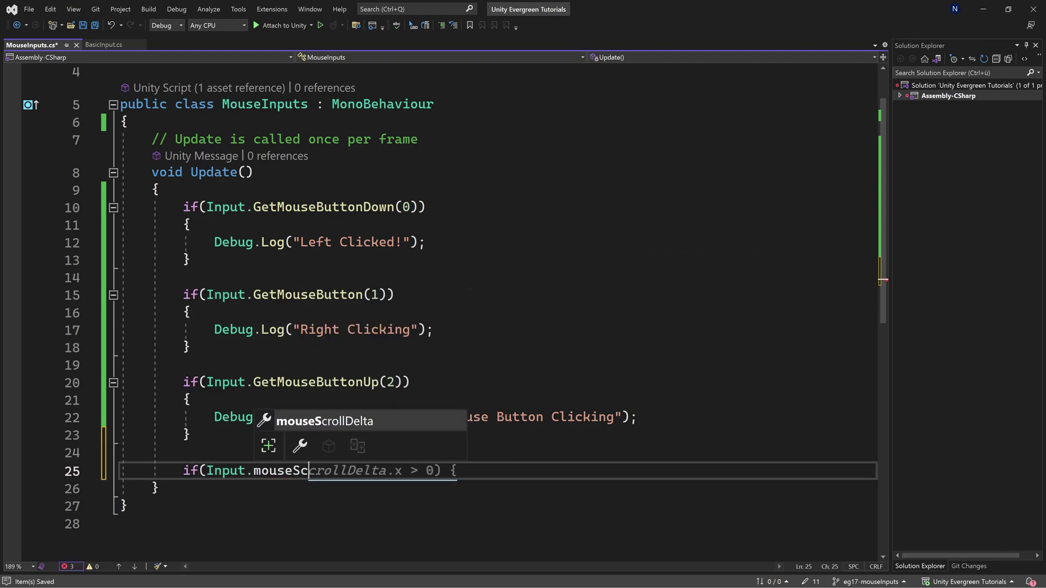
{"action": "type", "text": "ol"}
Step: Add if (Input.mouseScrollDelta.y != 0) logging 'Scroll Delta ' plus the delta, and save
{"action": "key", "text": "Tab"}
{"action": "type", "text": "."}
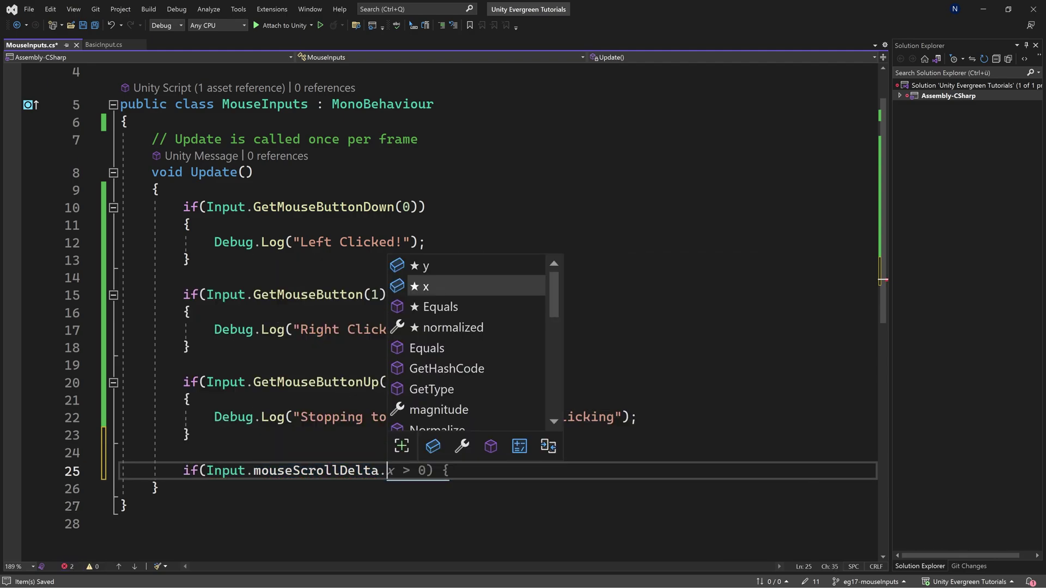
{"action": "type", "text": "y > "}
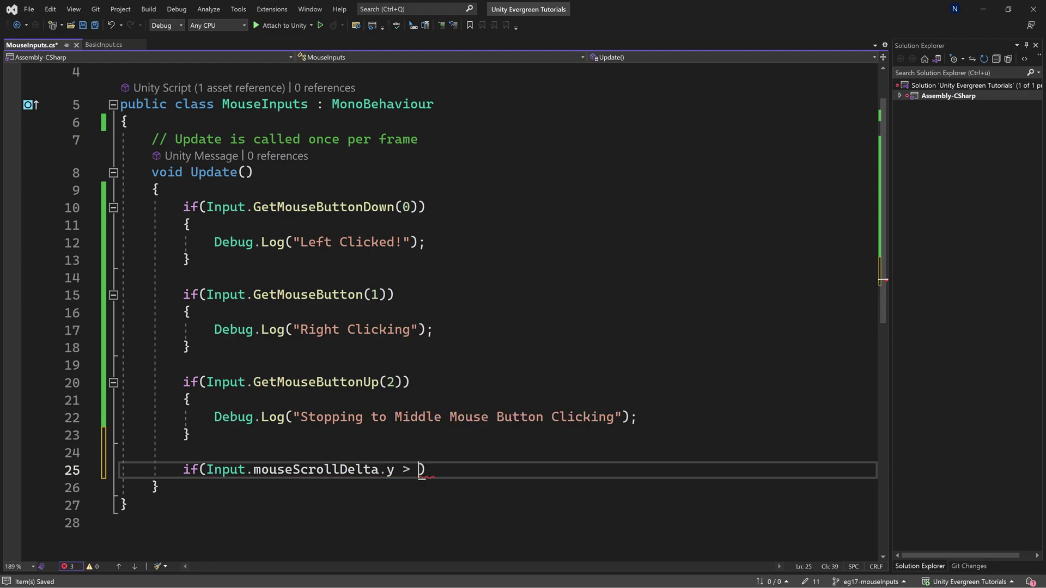
{"action": "type", "text": "0)"}
{"action": "key", "text": "BackSpace"}
{"action": "type", "text": "!="}
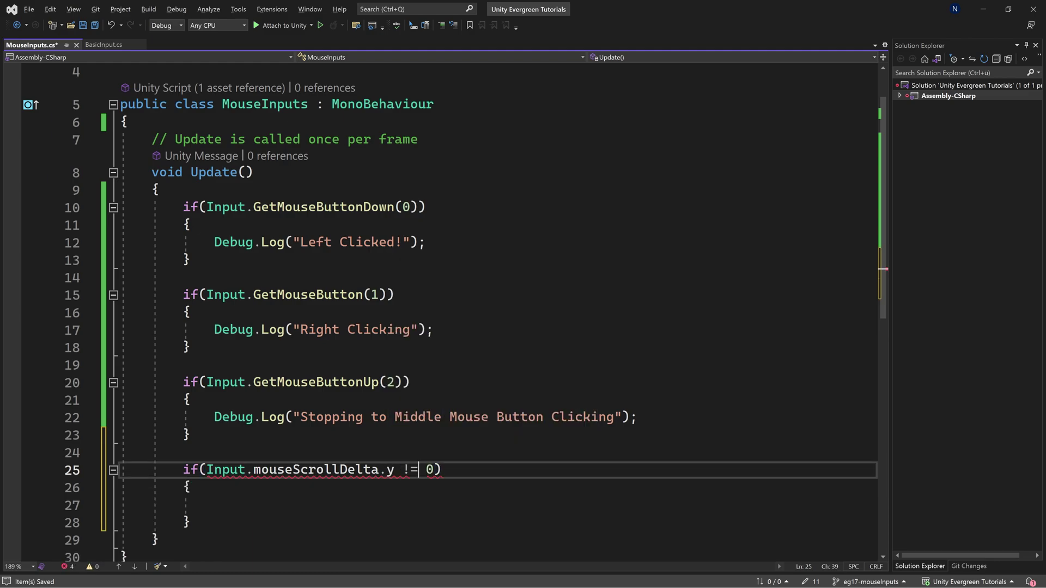
{"action": "key", "text": "Down"}
{"action": "key", "text": "Down"}
{"action": "type", "text": "Debug."}
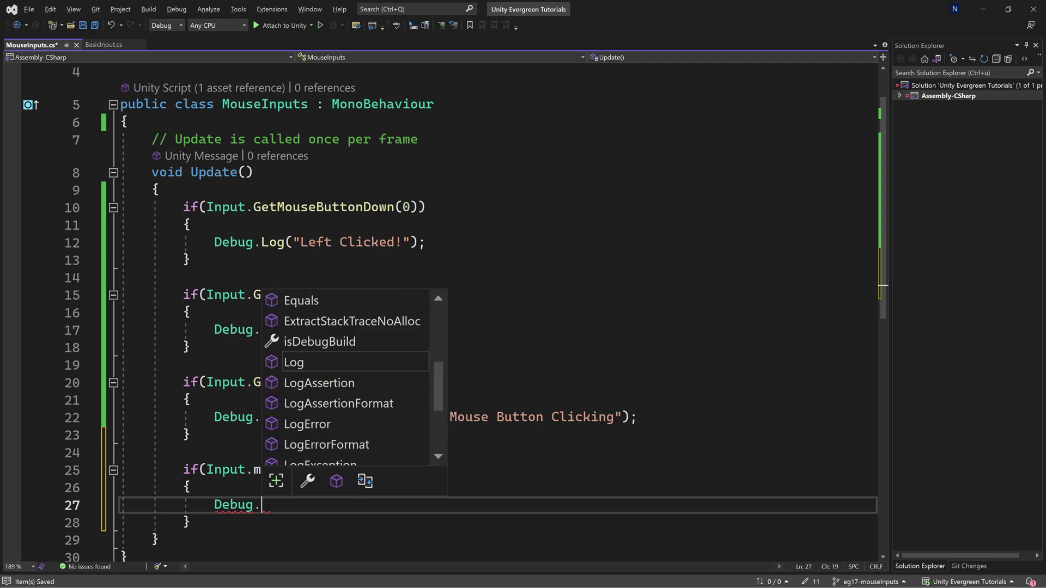
{"action": "type", "text": "Log(\"Scr"}
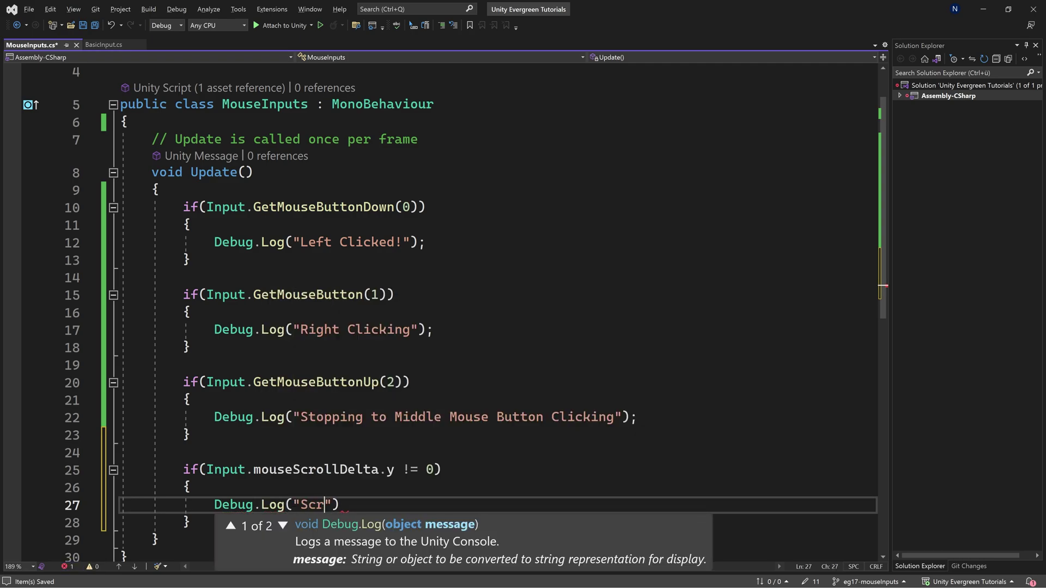
{"action": "type", "text": "oll Delta \" + "}
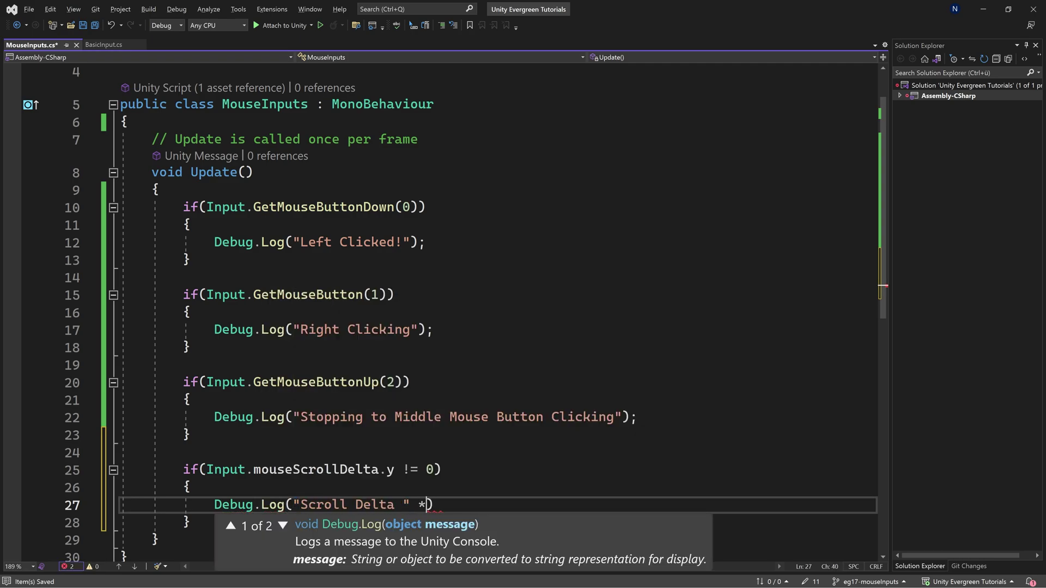
{"action": "type", "text": "Input.mouseScrollDelta"}
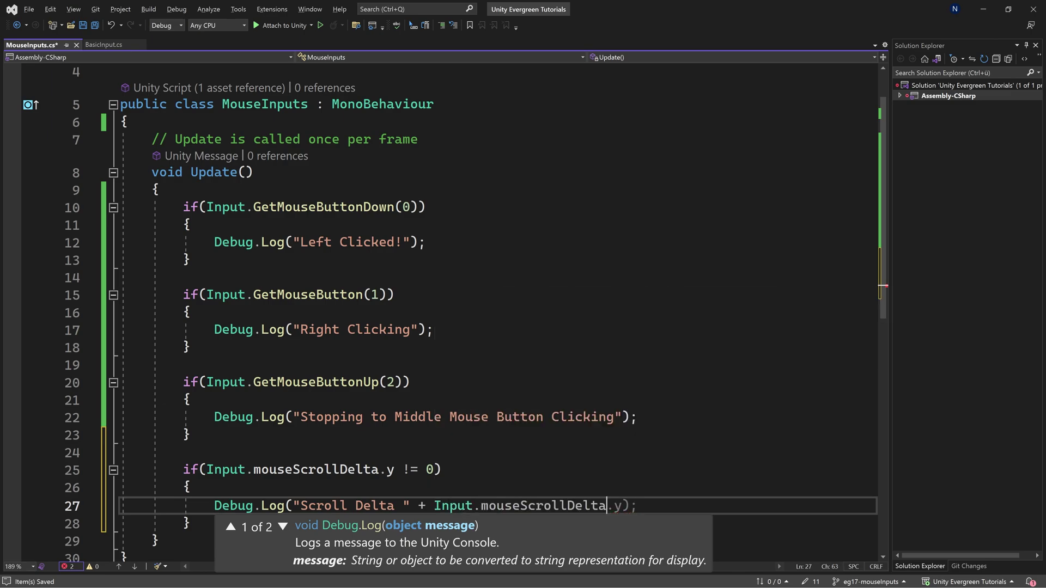
{"action": "type", "text": ".y);"}
{"action": "key", "text": "ctrl+s"}
{"action": "scroll", "coordinate": [498, 311], "scroll_direction": "down", "scroll_amount": 2}
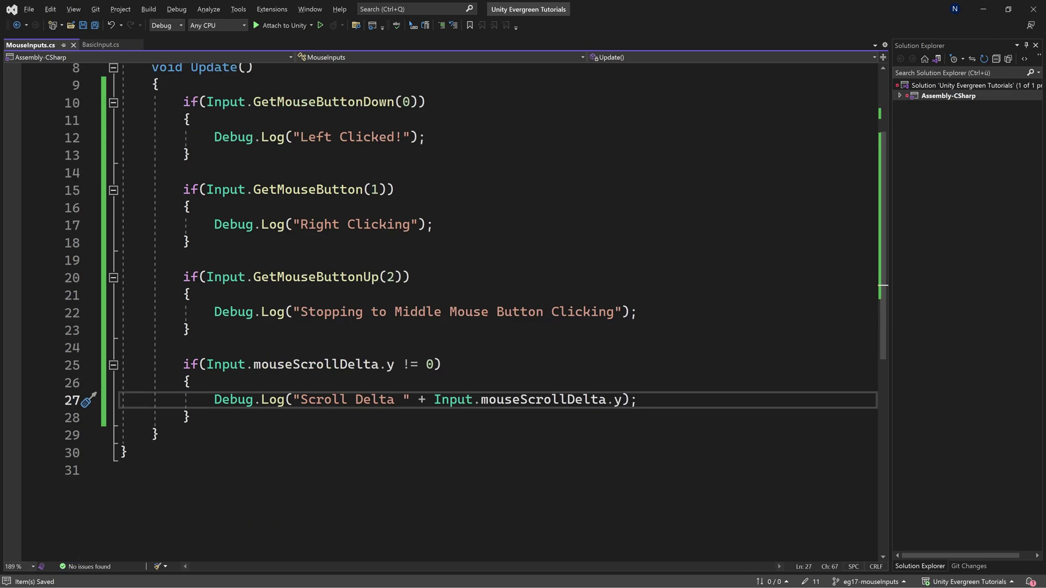
Step: Remove .y from the logged scroll value and review the mouseScrollDelta lines
{"action": "key", "text": "Left"}
{"action": "key", "text": "Left"}
{"action": "key", "text": "BackSpace"}
{"action": "key", "text": "BackSpace"}
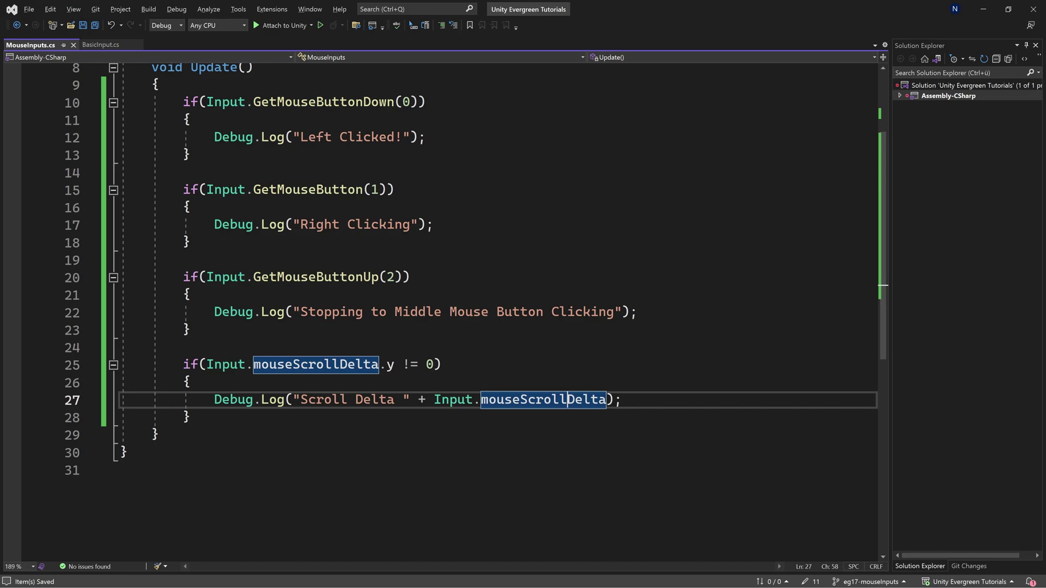
{"action": "double_click", "coordinate": [567, 400]}
{"action": "key", "text": "End"}
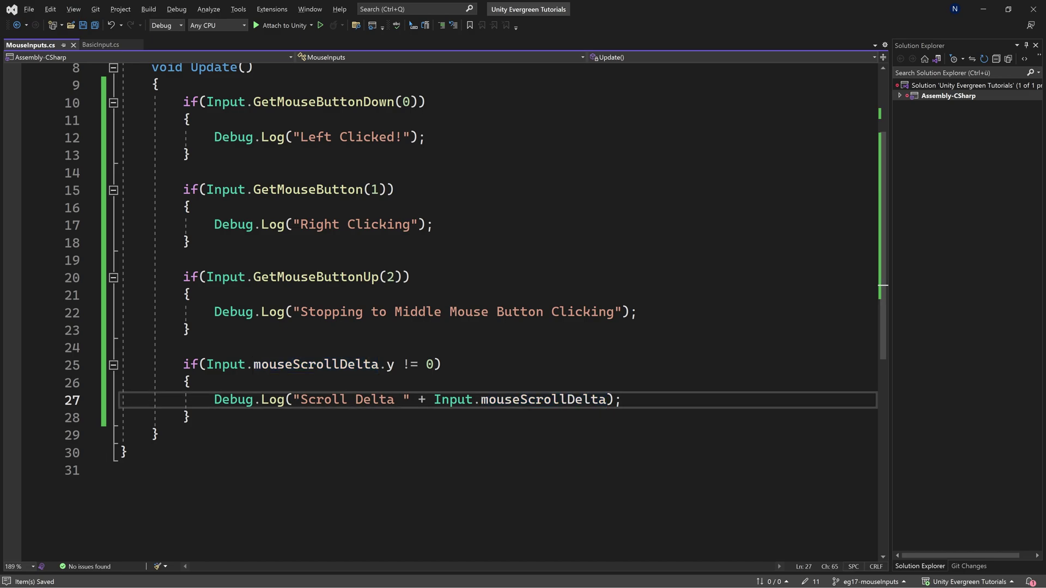
{"action": "left_click", "coordinate": [442, 365]}
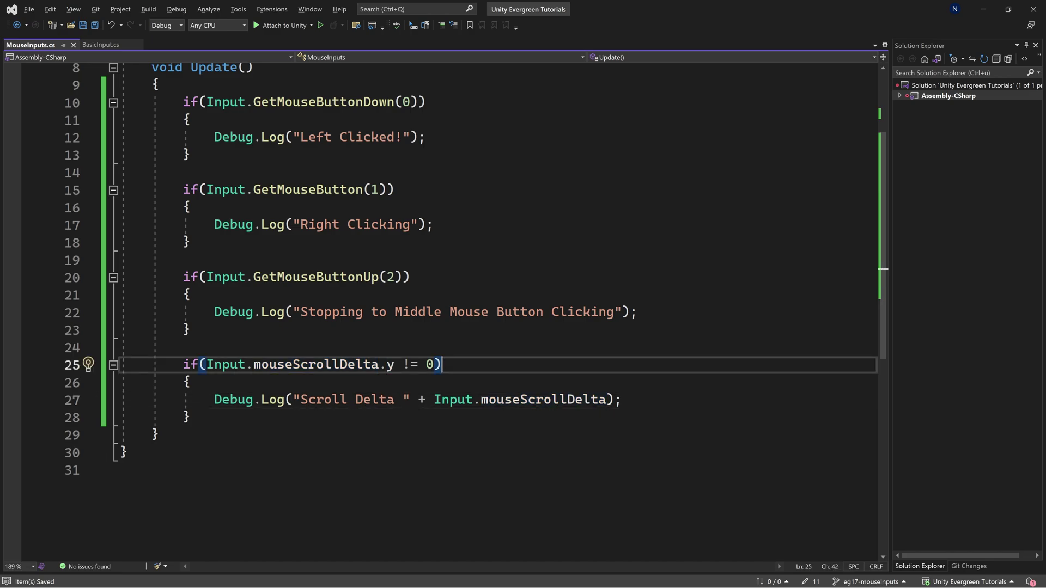
{"action": "left_click", "coordinate": [340, 365]}
{"action": "left_click", "coordinate": [623, 399]}
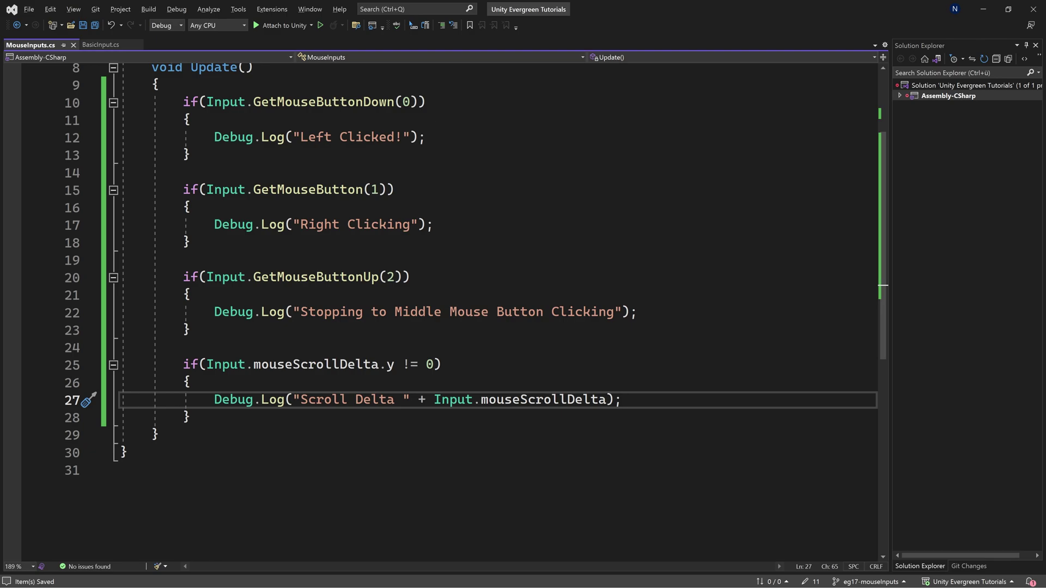
Step: Keep y as the checked scroll axis and move past the Scroll Delta block
{"action": "left_click", "coordinate": [393, 365]}
{"action": "key", "text": "BackSpace"}
{"action": "type", "text": "y"}
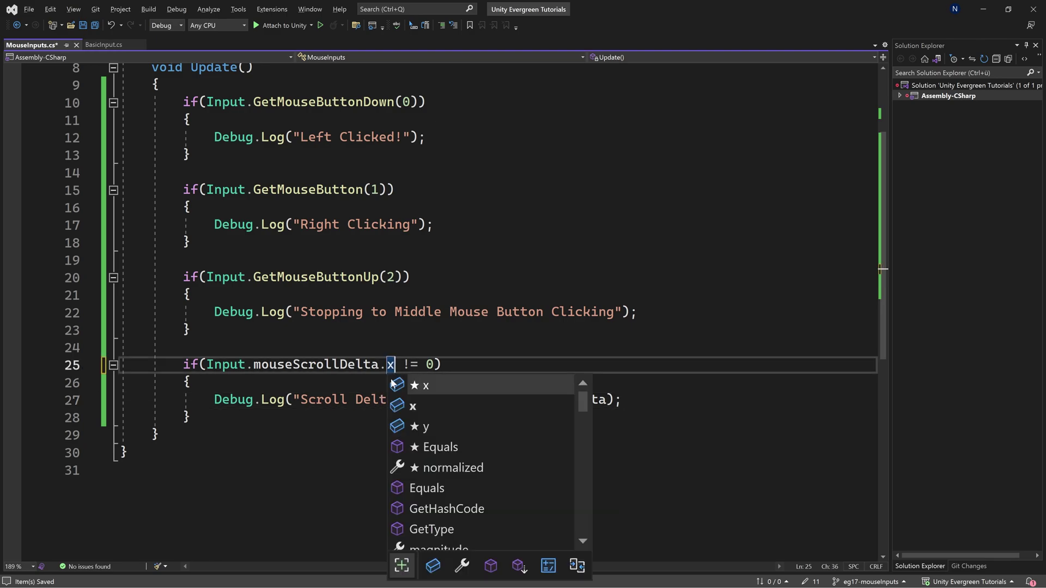
{"action": "key", "text": "Escape"}
{"action": "key", "text": "Up"}
{"action": "key", "text": "Down"}
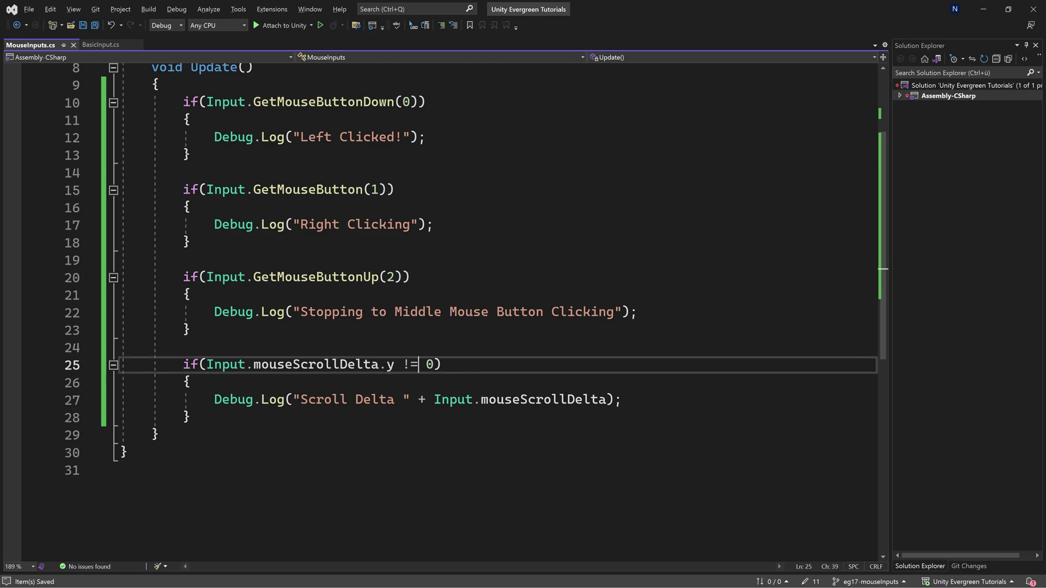
{"action": "key", "text": "Down"}
{"action": "key", "text": "Down"}
{"action": "key", "text": "End"}
{"action": "key", "text": "Down"}
Step: Add a GetMouseButtonDown(0) block logging 'Mouse Position ' plus Input.mousePosition
{"action": "key", "text": "Return"}
{"action": "key", "text": "Return"}
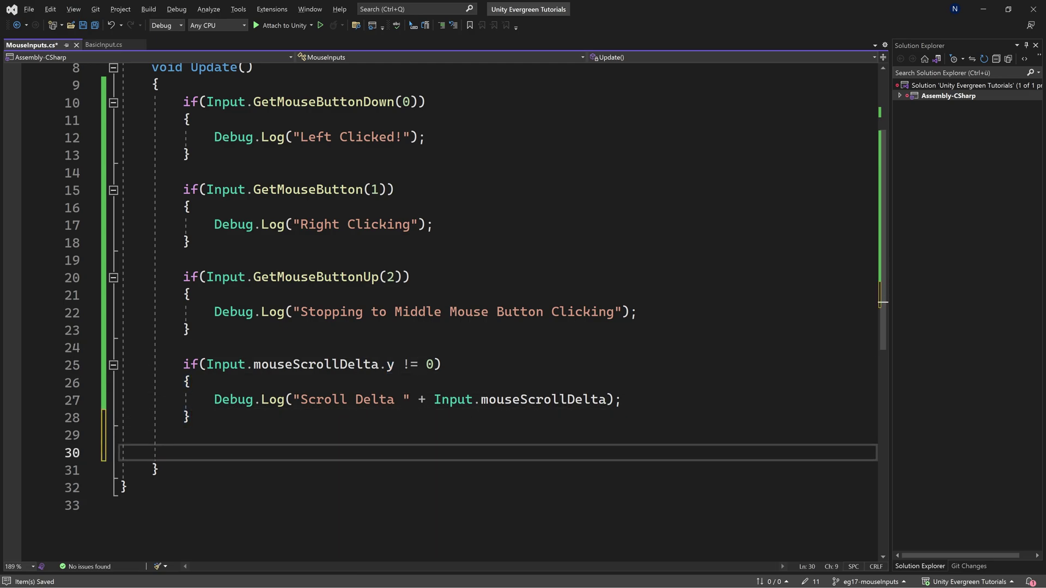
{"action": "type", "text": "if(Input."}
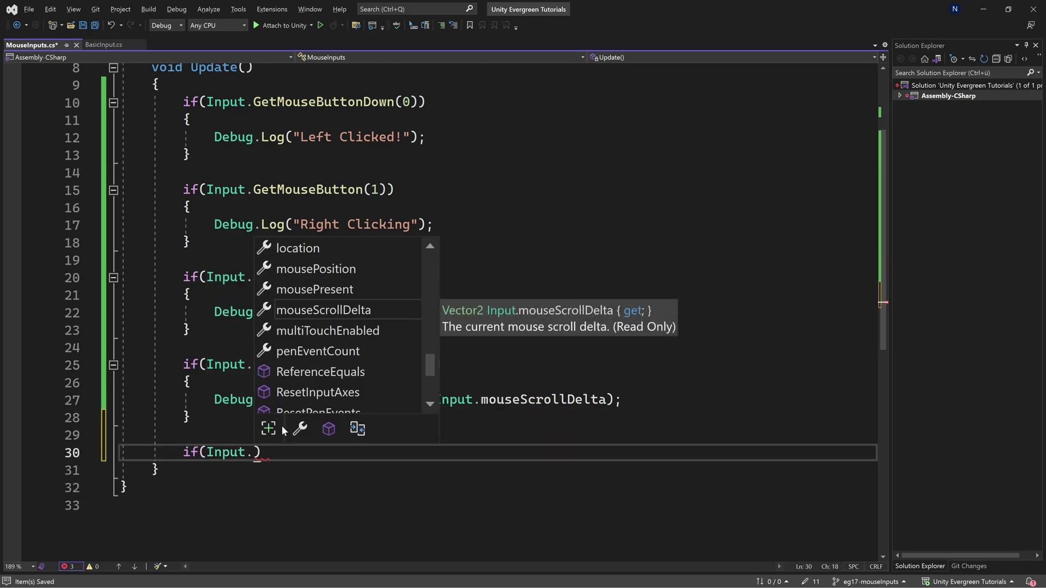
{"action": "type", "text": "Get"}
{"action": "key", "text": "Tab"}
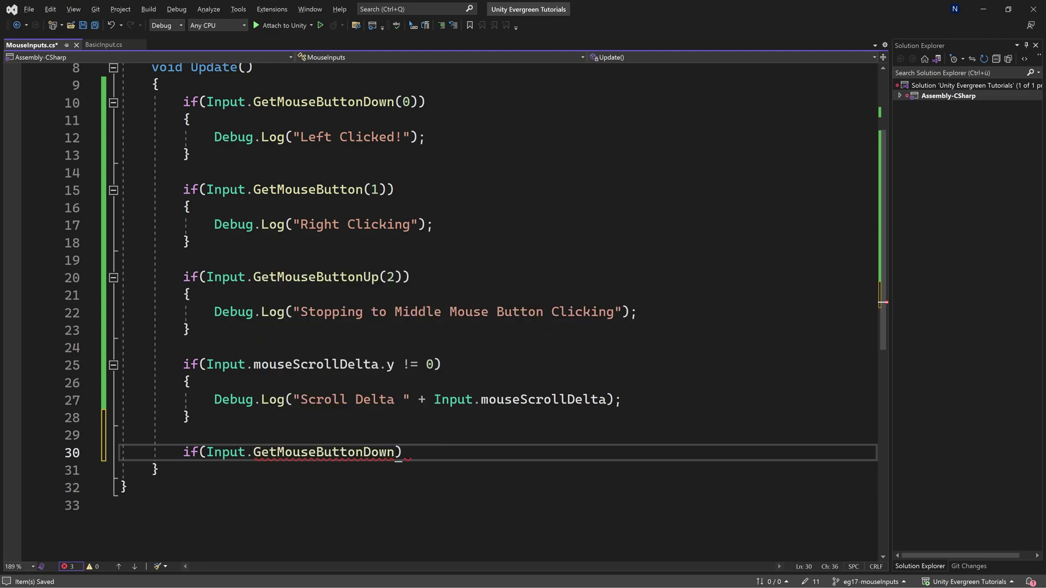
{"action": "type", "text": "(0"}
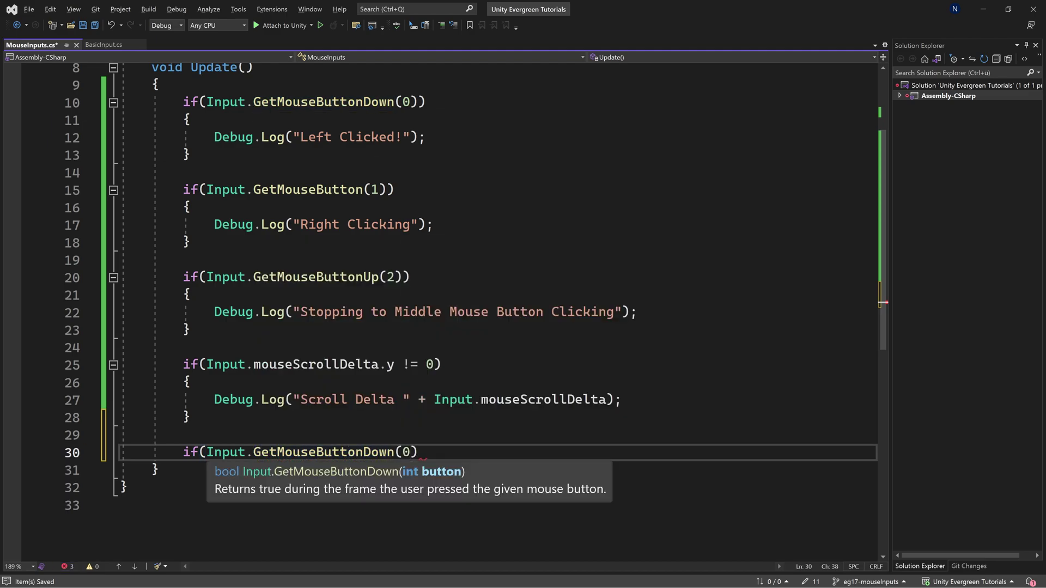
{"action": "type", "text": ")"}
{"action": "key", "text": "Return"}
{"action": "type", "text": "{"}
{"action": "key", "text": "Return"}
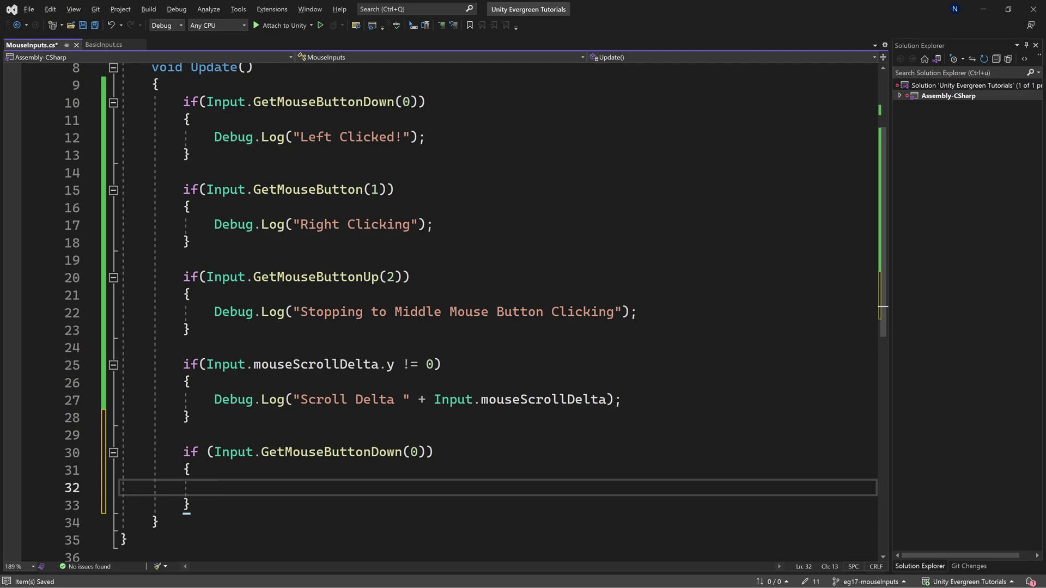
{"action": "type", "text": "Debug.Log"}
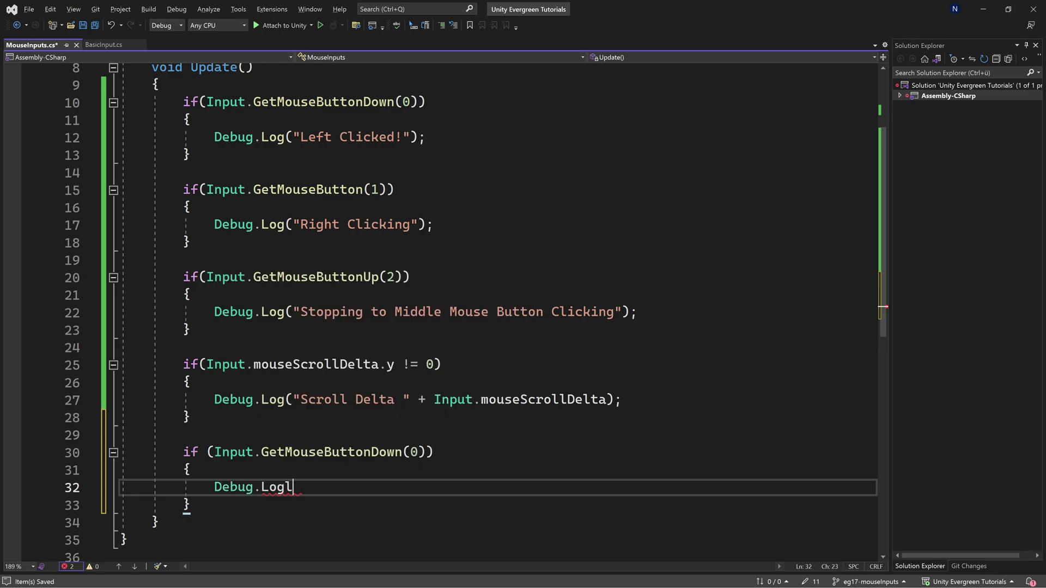
{"action": "type", "text": "(\"Mouse P"}
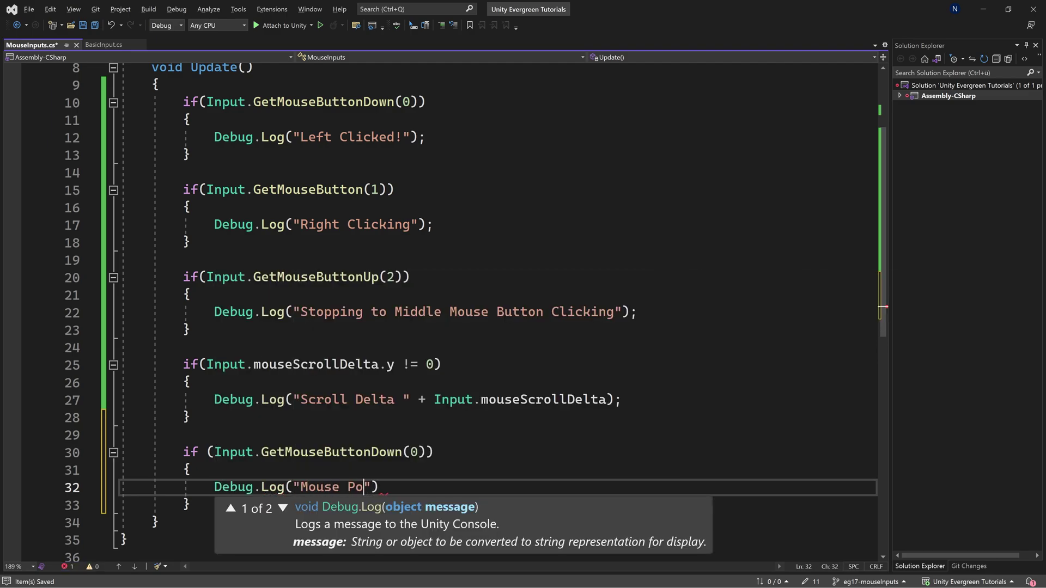
{"action": "type", "text": "osition \""}
{"action": "key", "text": "Delete"}
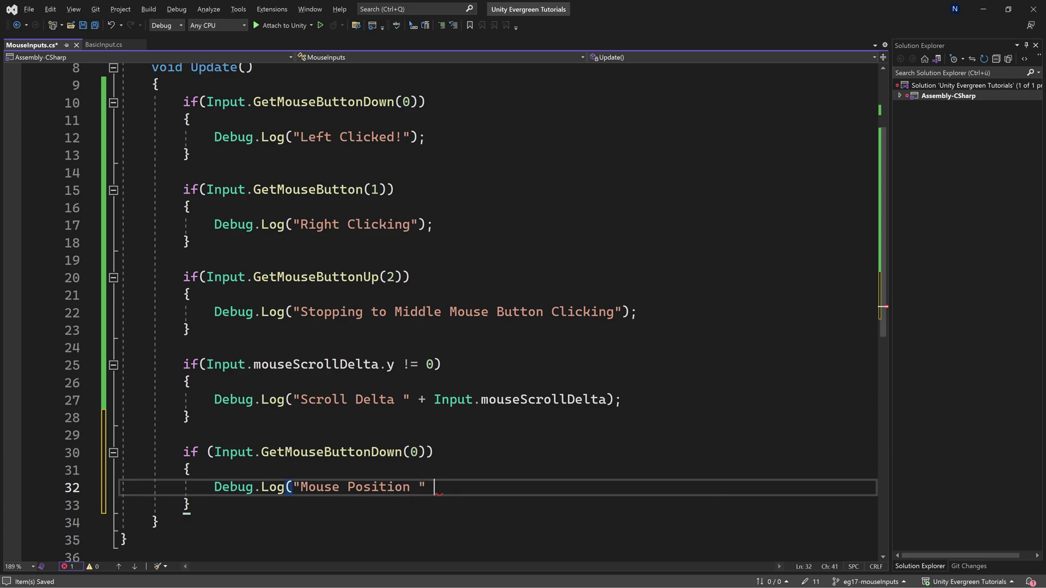
{"action": "type", "text": ";"}
{"action": "key", "text": "Left"}
{"action": "key", "text": "Left"}
{"action": "type", "text": "Input.mo"}
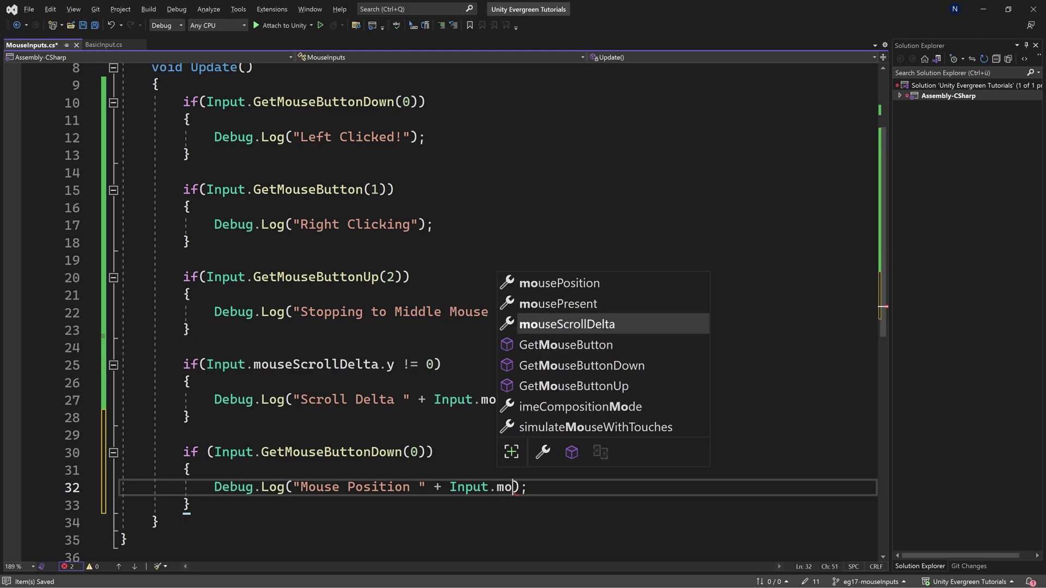
{"action": "type", "text": "use"}
{"action": "key", "text": "Up"}
{"action": "key", "text": "Up"}
{"action": "key", "text": "Tab"}
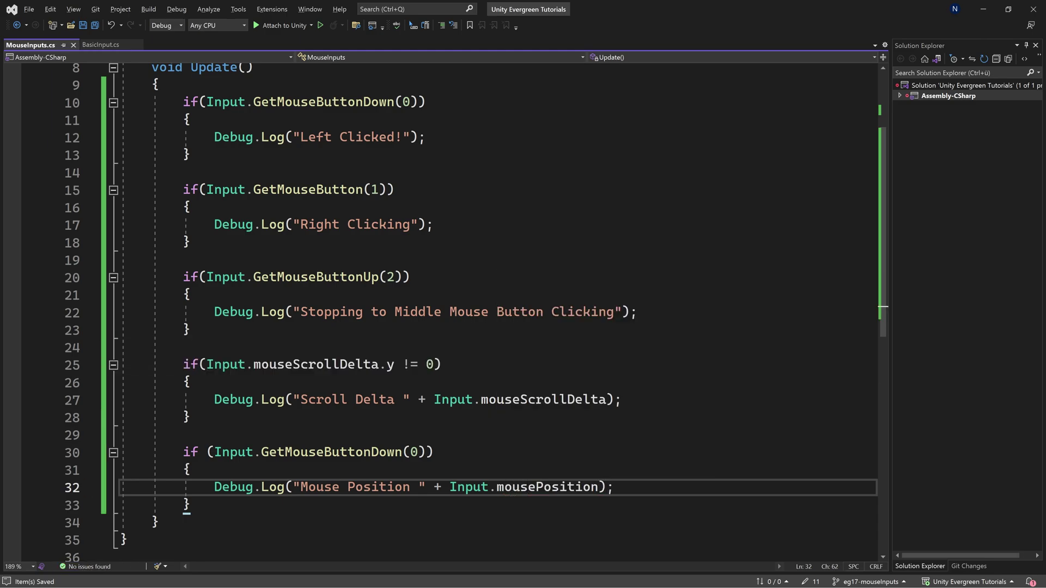
{"action": "key", "text": "End"}
Step: Switch to Unity with the saved script and start Play mode to test scrolling
{"action": "key", "text": "alt+Tab"}
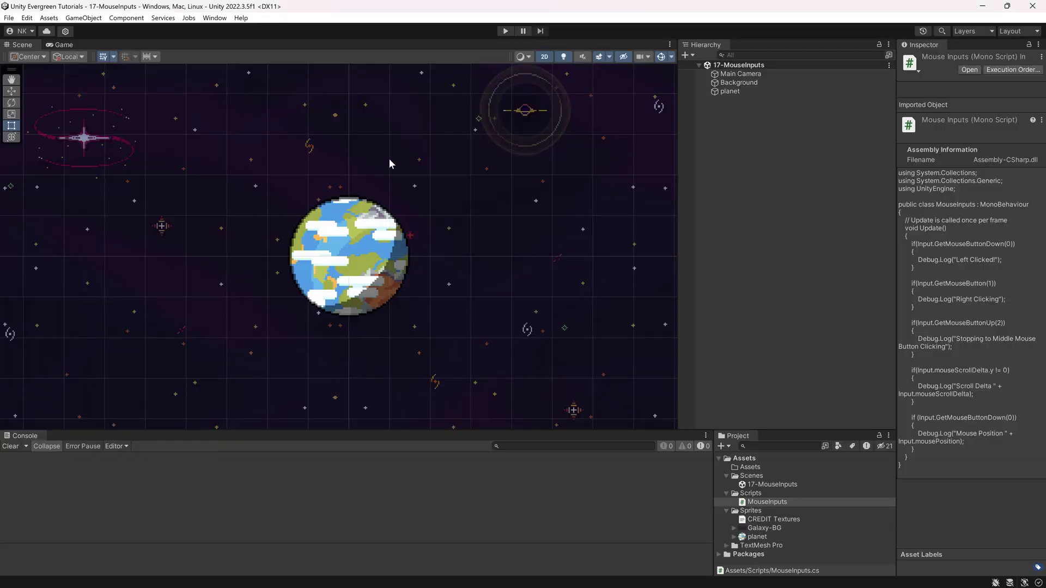
{"action": "left_click", "coordinate": [504, 32]}
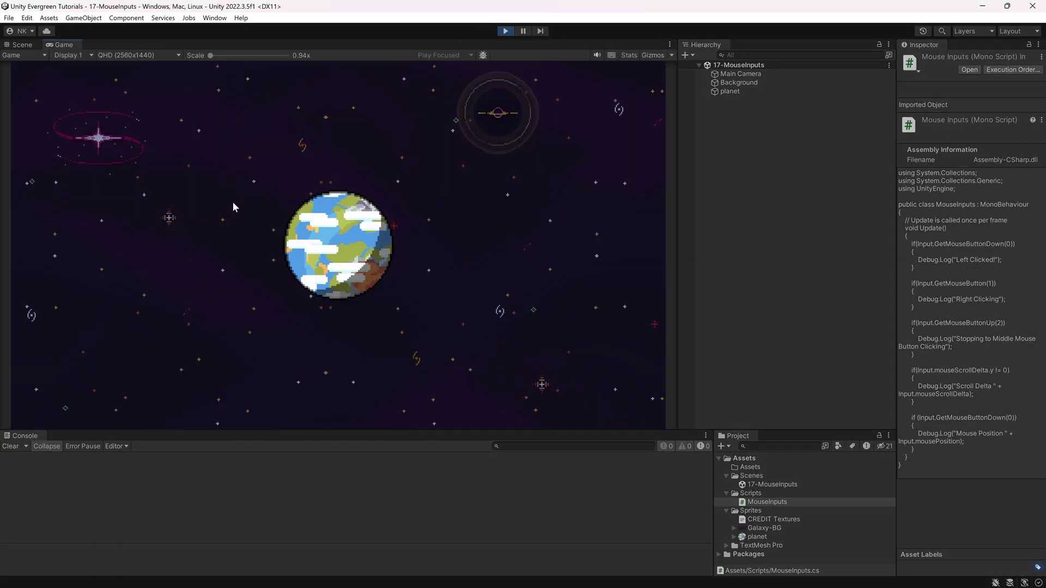
{"action": "scroll", "coordinate": [232, 206], "scroll_direction": "down", "scroll_amount": 2}
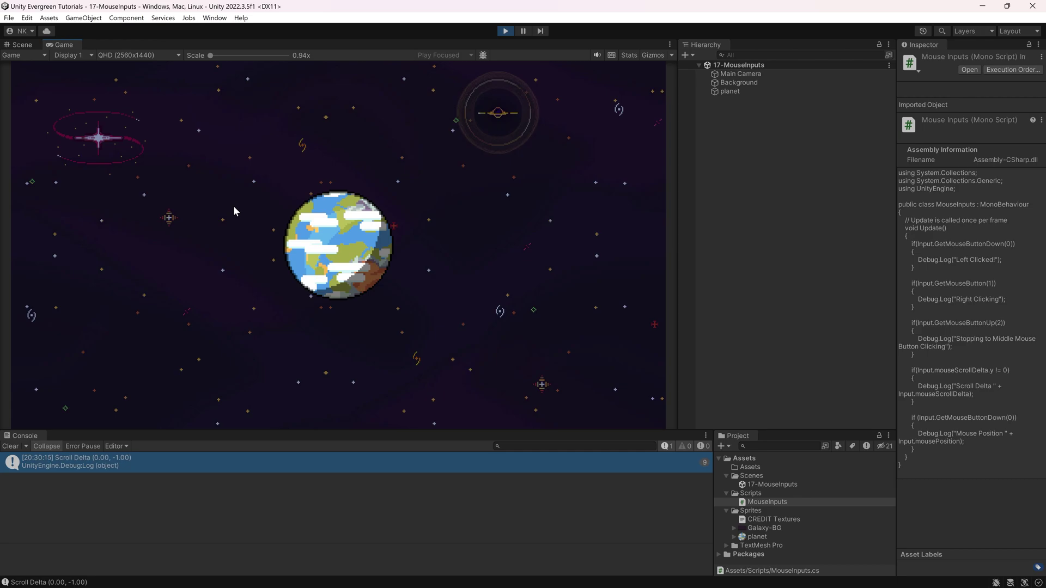
{"action": "scroll", "coordinate": [244, 222], "scroll_direction": "down", "scroll_amount": 5}
{"action": "scroll", "coordinate": [231, 252], "scroll_direction": "down", "scroll_amount": 6}
{"action": "scroll", "coordinate": [243, 320], "scroll_direction": "up", "scroll_amount": 10}
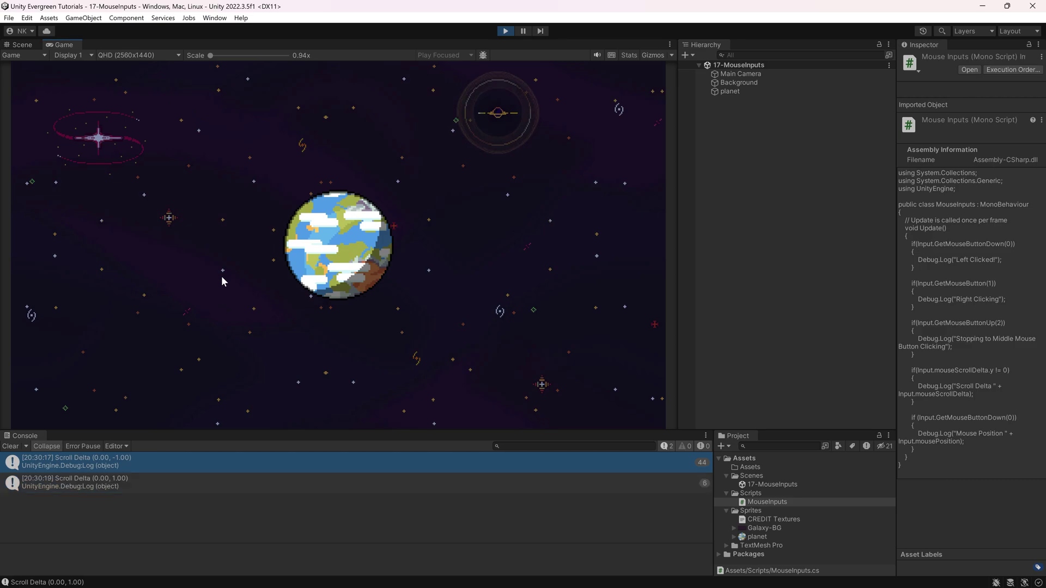
{"action": "scroll", "coordinate": [221, 279], "scroll_direction": "up", "scroll_amount": 9}
{"action": "scroll", "coordinate": [223, 302], "scroll_direction": "down", "scroll_amount": 7}
{"action": "scroll", "coordinate": [223, 293], "scroll_direction": "up", "scroll_amount": 7}
{"action": "scroll", "coordinate": [215, 292], "scroll_direction": "up", "scroll_amount": 6}
{"action": "scroll", "coordinate": [205, 291], "scroll_direction": "up", "scroll_amount": 1}
Step: Click the planet, the top-right and bottom-left corners to log Mouse Position values, inspecting one entry
{"action": "left_click", "coordinate": [339, 249]}
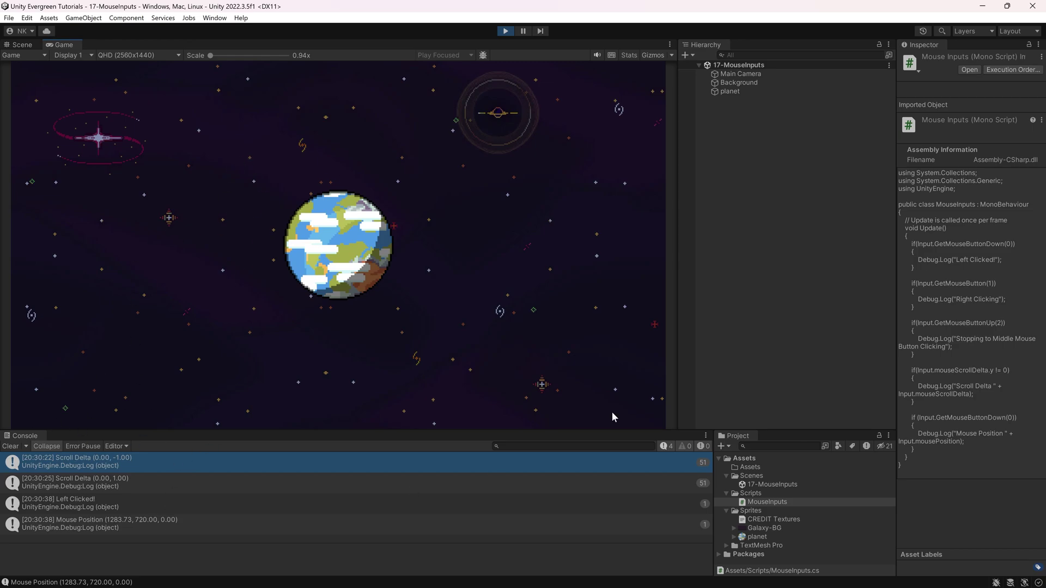
{"action": "left_click", "coordinate": [663, 61]}
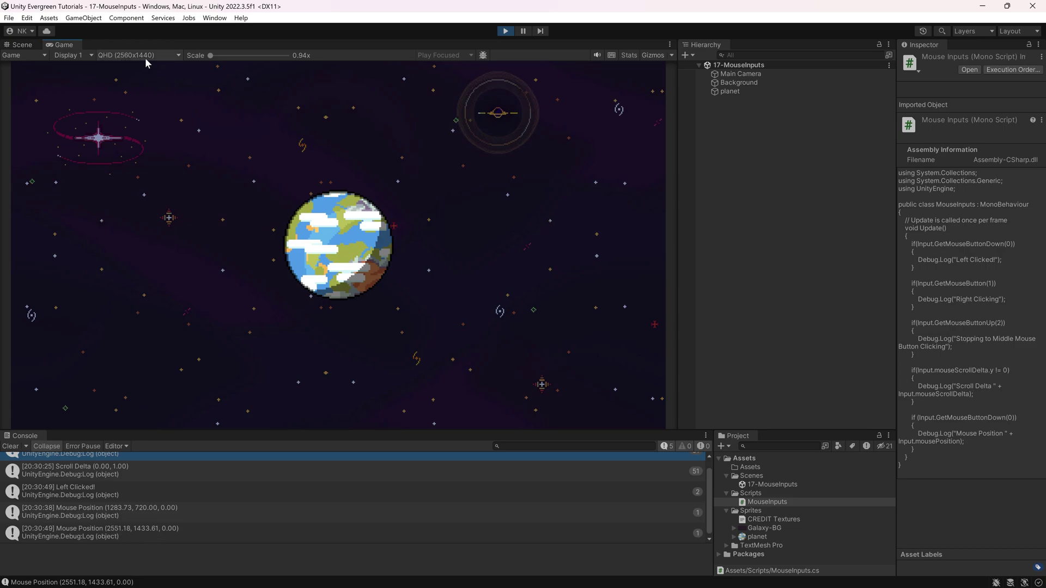
{"action": "left_click", "coordinate": [121, 533]}
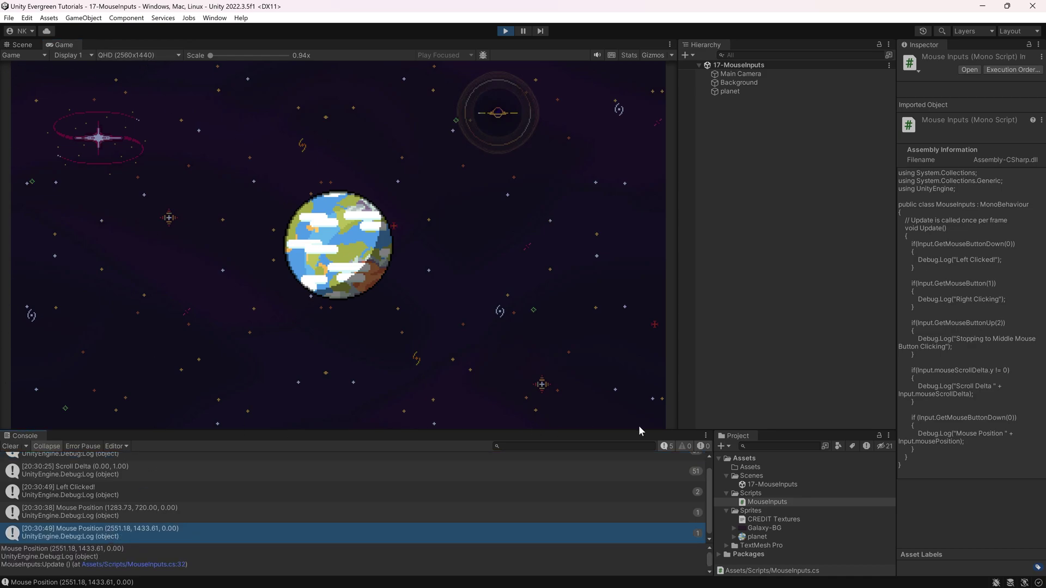
{"action": "left_click", "coordinate": [14, 426]}
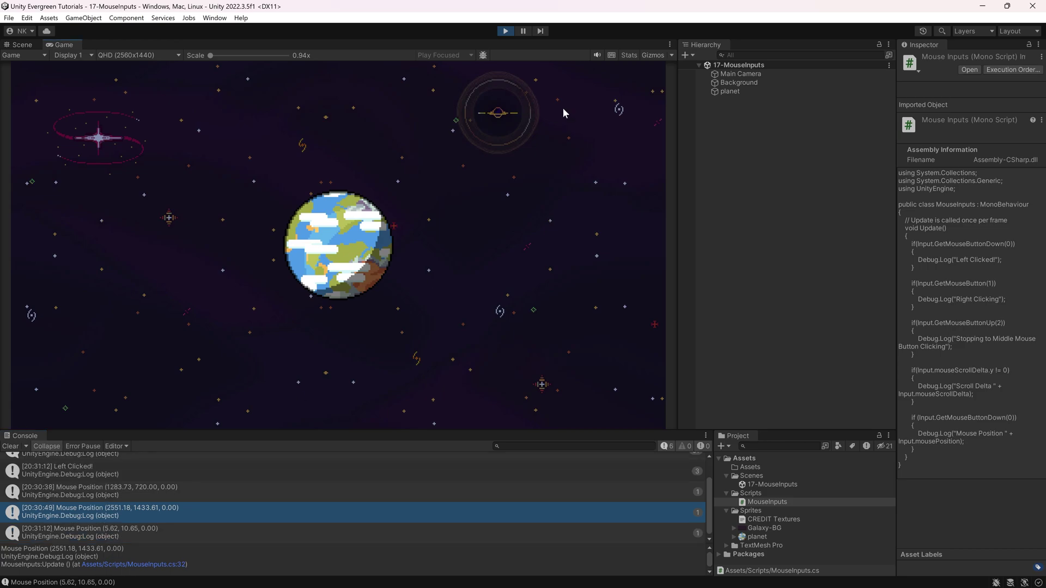